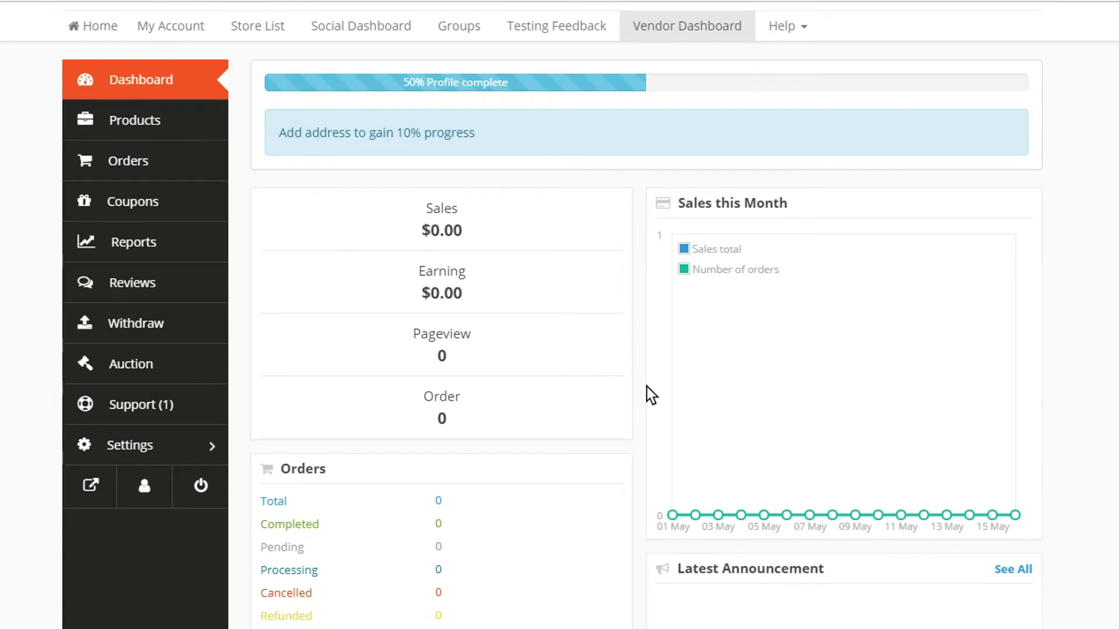
Step: Look over the vendor dashboard's sales, orders, reviews, products and announcement sections
{"action": "scroll", "coordinate": [487, 340], "scroll_direction": "down", "scroll_amount": 3}
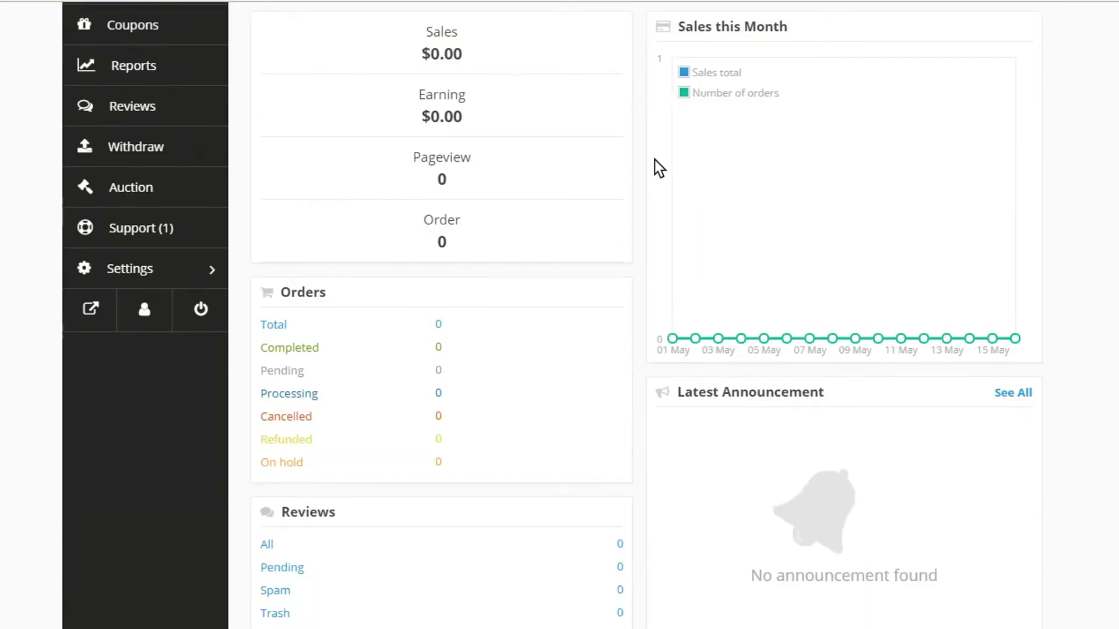
{"action": "scroll", "coordinate": [702, 442], "scroll_direction": "down", "scroll_amount": 5}
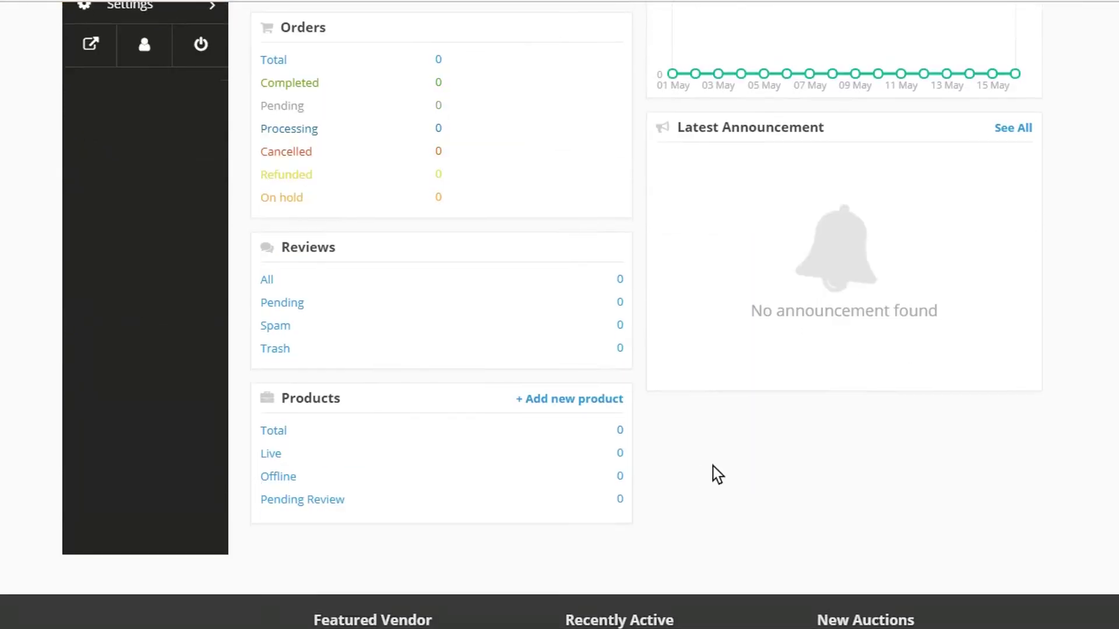
{"action": "scroll", "coordinate": [670, 405], "scroll_direction": "up", "scroll_amount": 3}
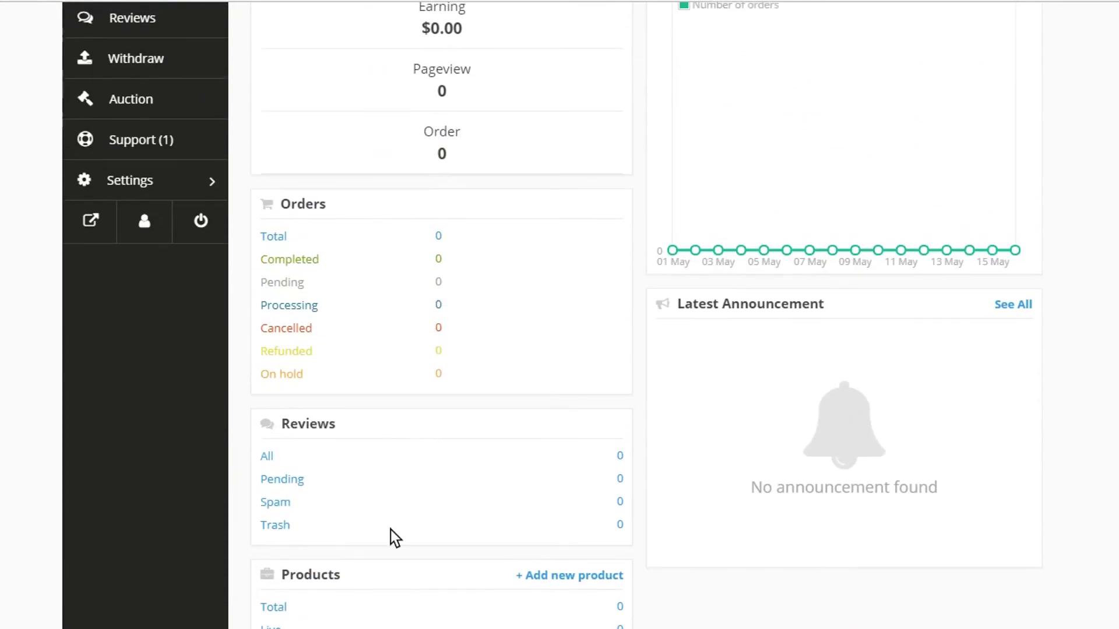
{"action": "scroll", "coordinate": [390, 530], "scroll_direction": "up", "scroll_amount": 6}
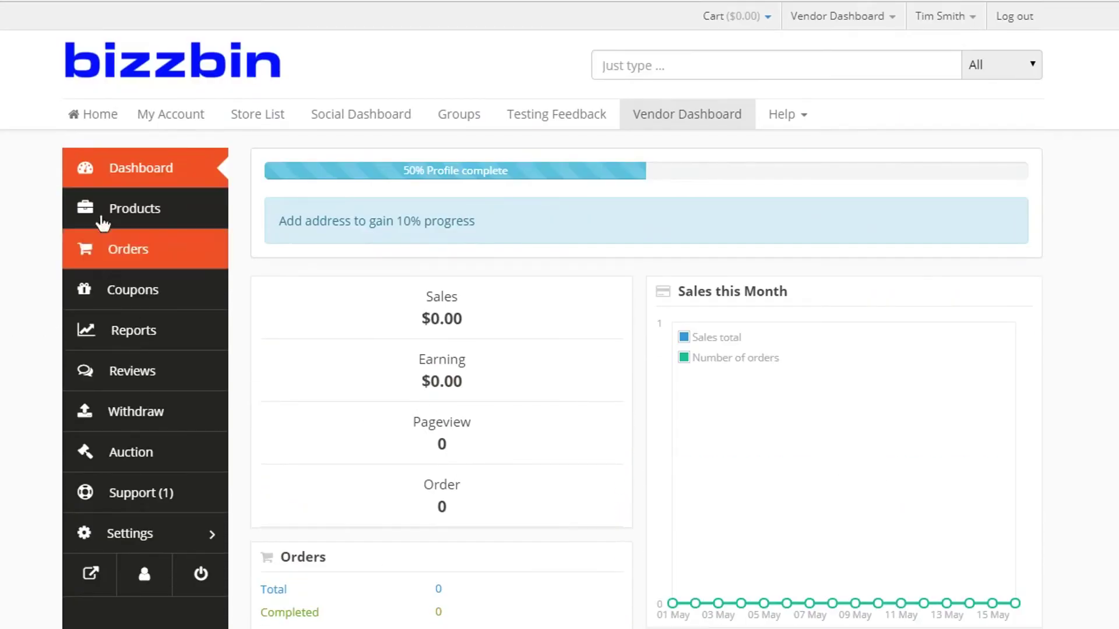
Step: View the vendor's Products, Orders and Coupons pages in turn
{"action": "left_click", "coordinate": [132, 217]}
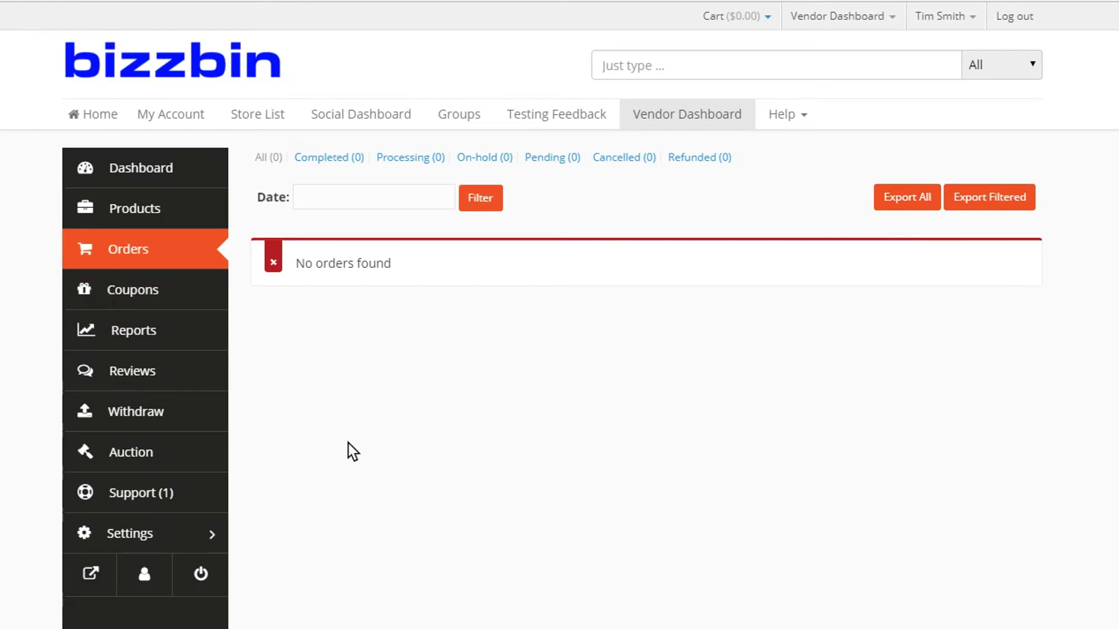
{"action": "left_click", "coordinate": [122, 298]}
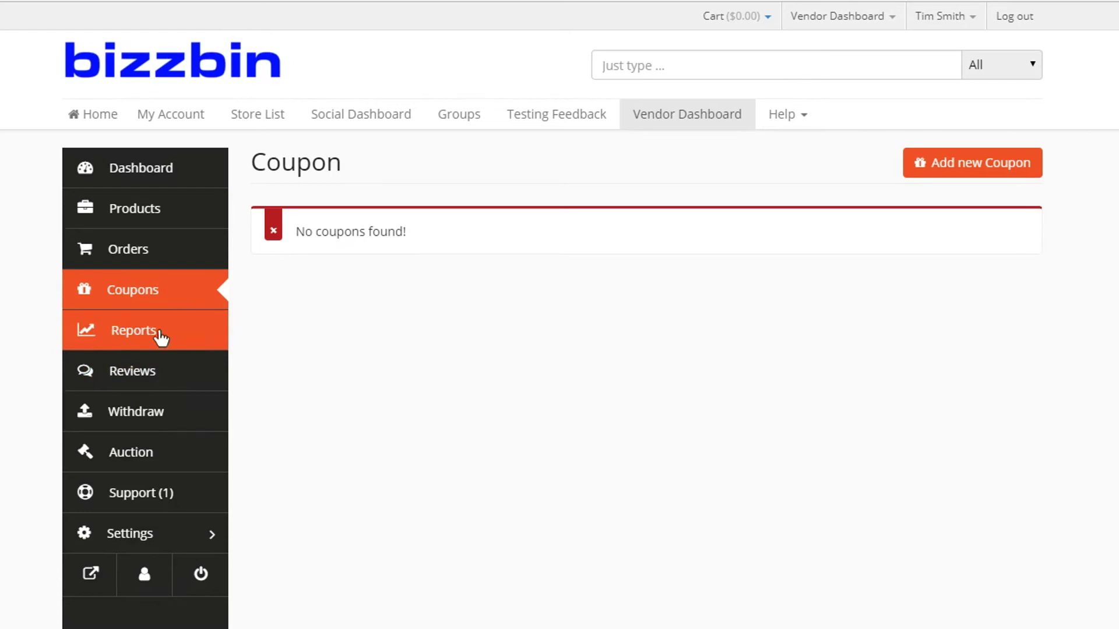
Step: Open the vendor reports and examine the sales overview figures and this month's chart
{"action": "left_click", "coordinate": [116, 338]}
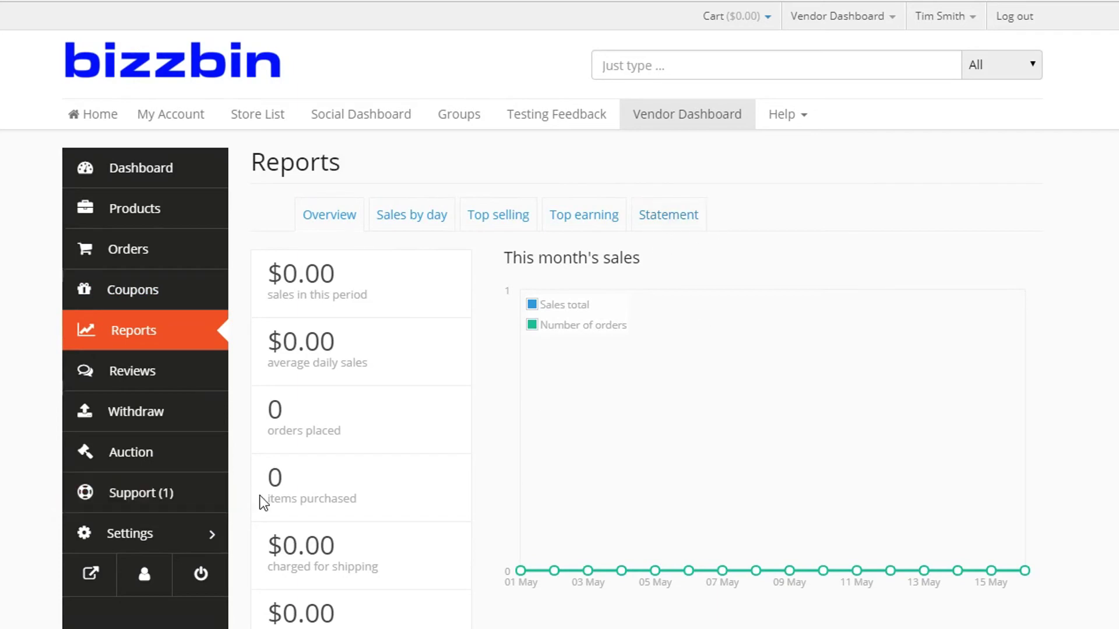
{"action": "scroll", "coordinate": [452, 467], "scroll_direction": "down", "scroll_amount": 5}
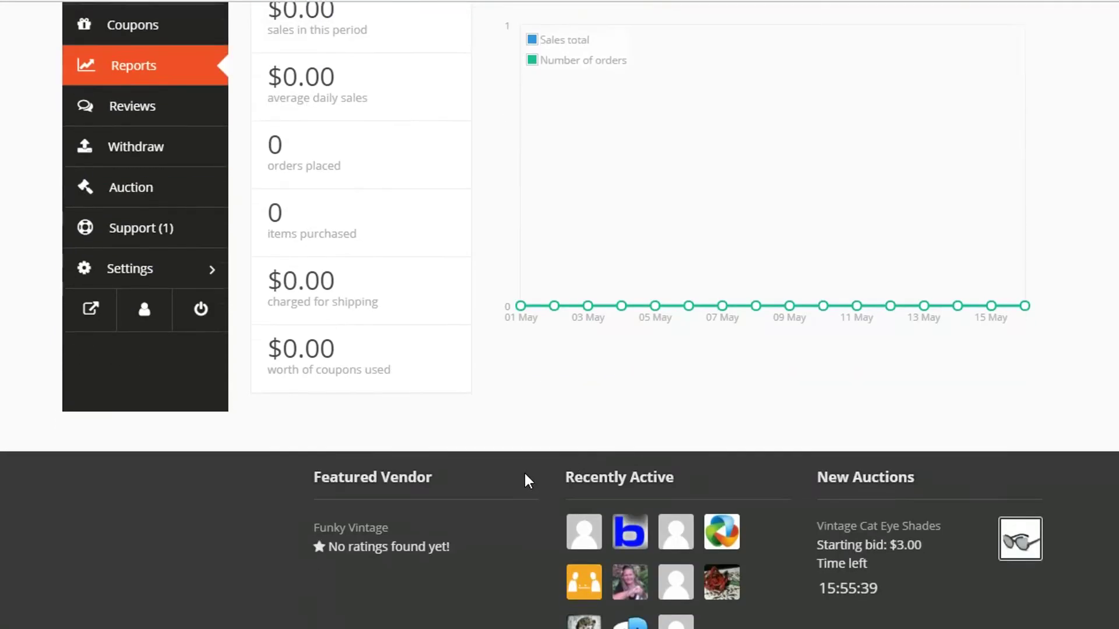
{"action": "scroll", "coordinate": [367, 387], "scroll_direction": "up", "scroll_amount": 2}
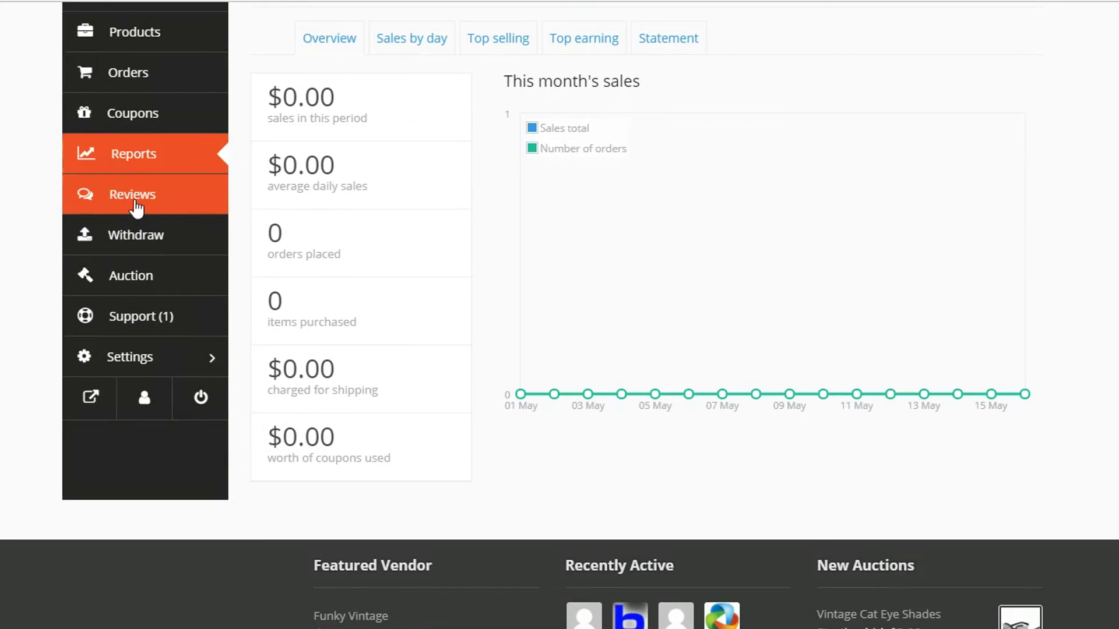
Step: Open the product reviews page and check which bulk actions are available for reviews
{"action": "left_click", "coordinate": [116, 201]}
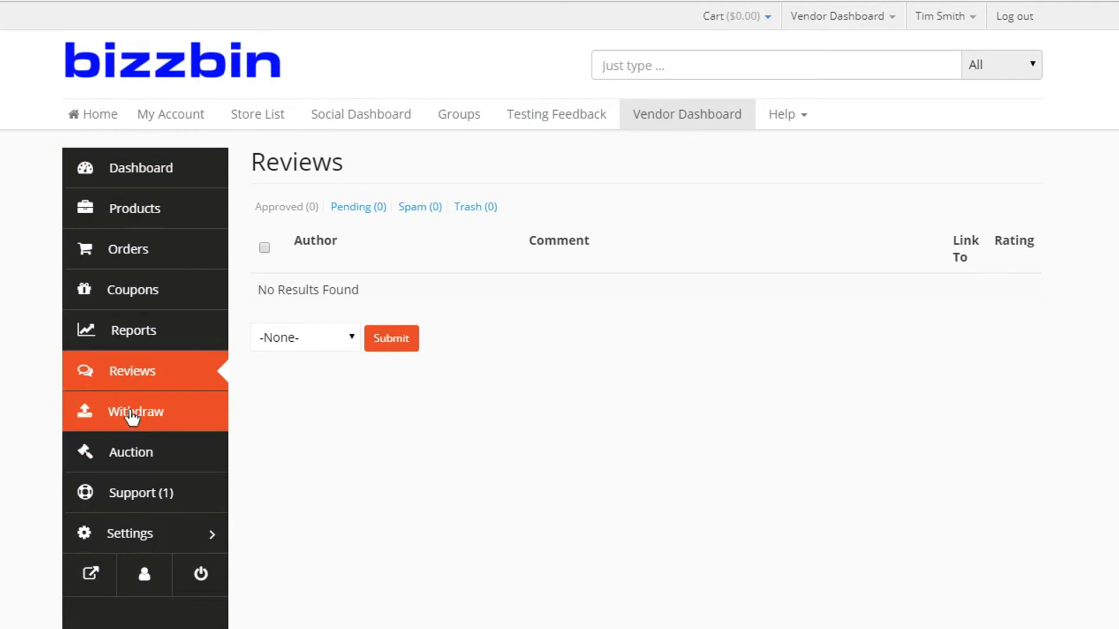
{"action": "left_click", "coordinate": [323, 345]}
{"action": "left_click", "coordinate": [323, 346]}
{"action": "left_click", "coordinate": [295, 352]}
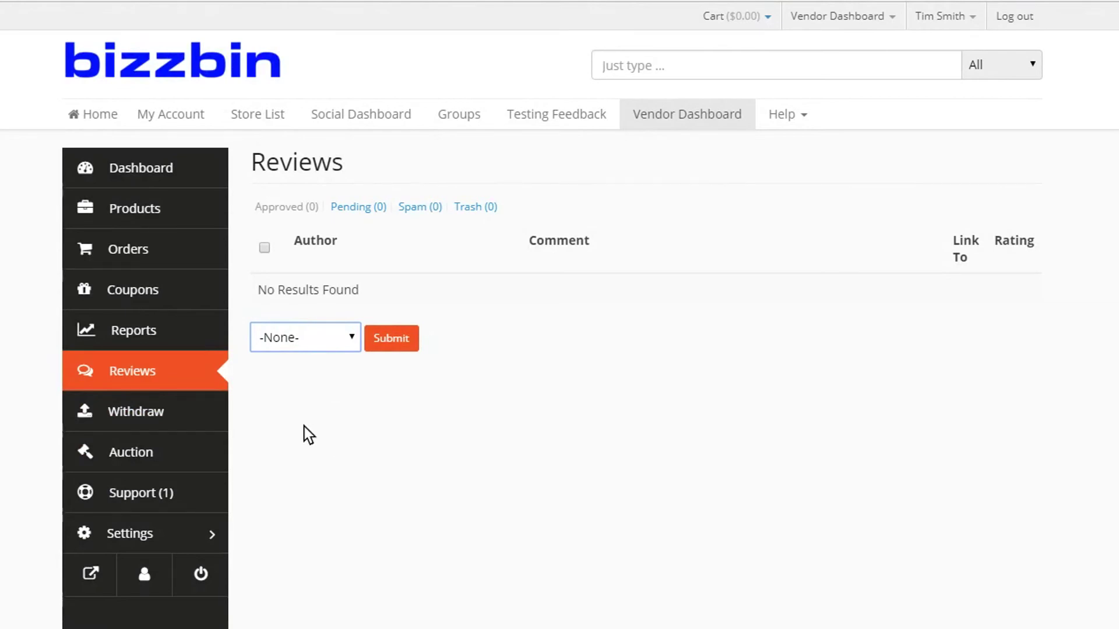
{"action": "left_click", "coordinate": [361, 351]}
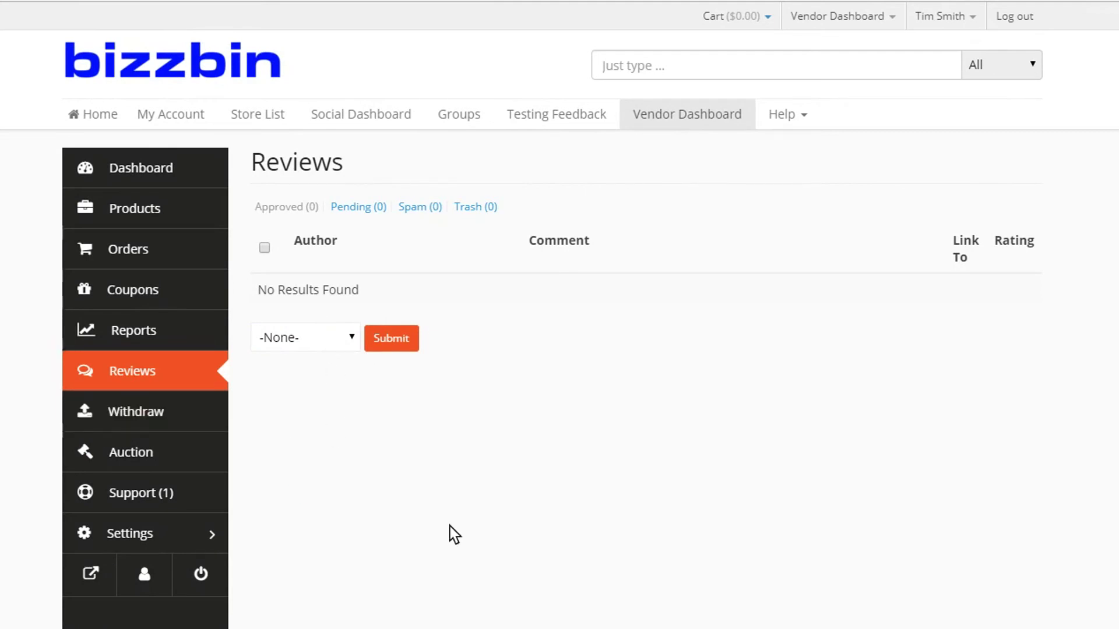
Step: Open the Withdraw page and check the current balance
{"action": "left_click", "coordinate": [138, 427]}
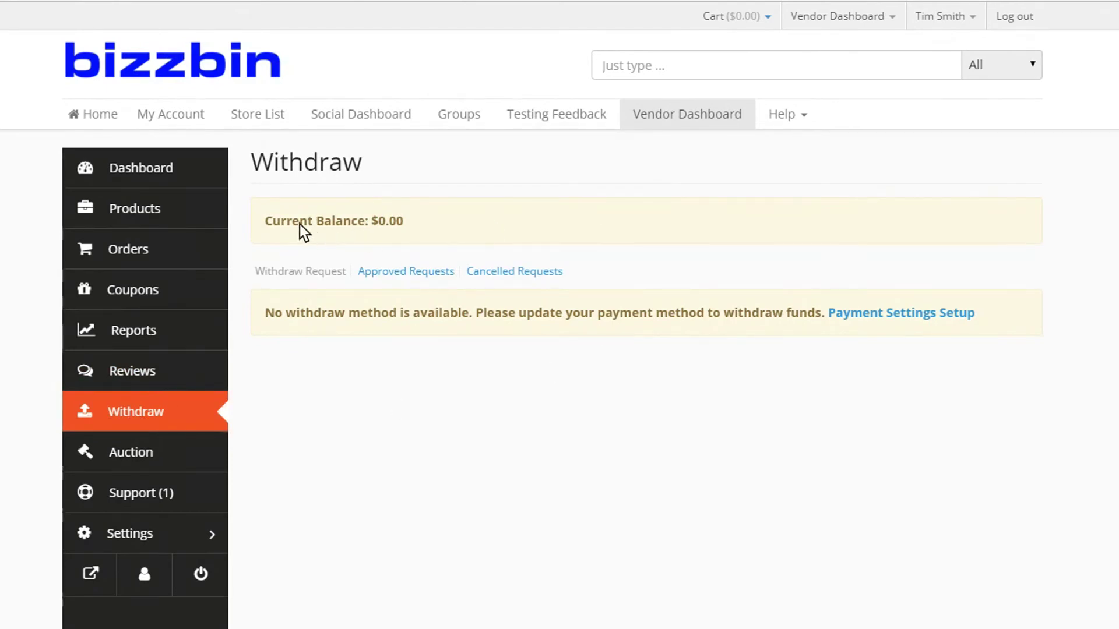
{"action": "left_click_drag", "start_coordinate": [305, 222], "coordinate": [425, 226]}
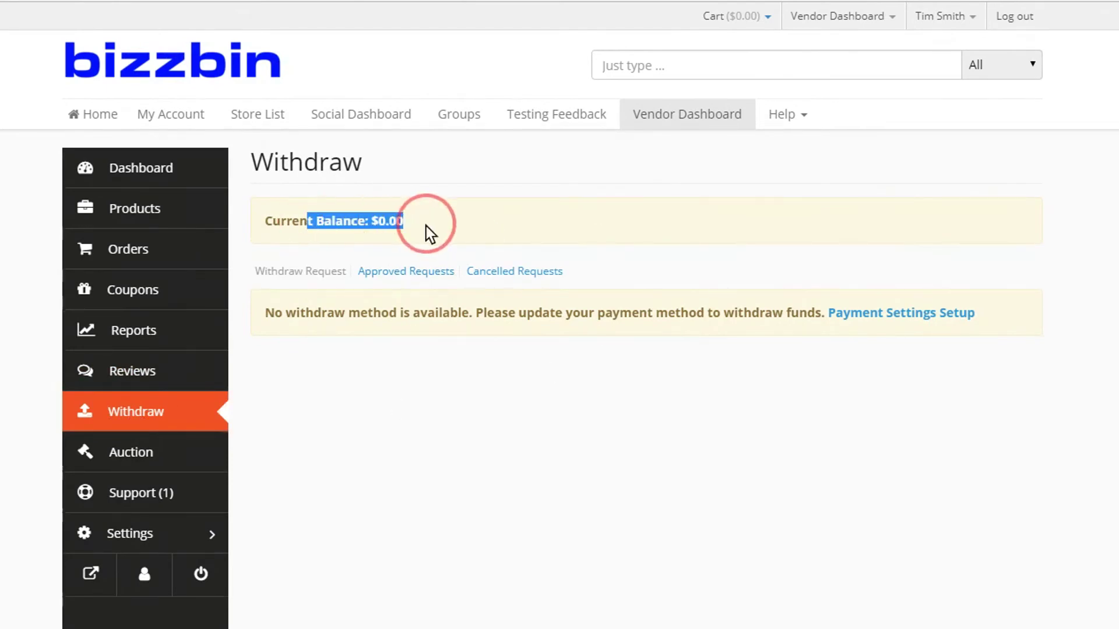
{"action": "left_click", "coordinate": [447, 373]}
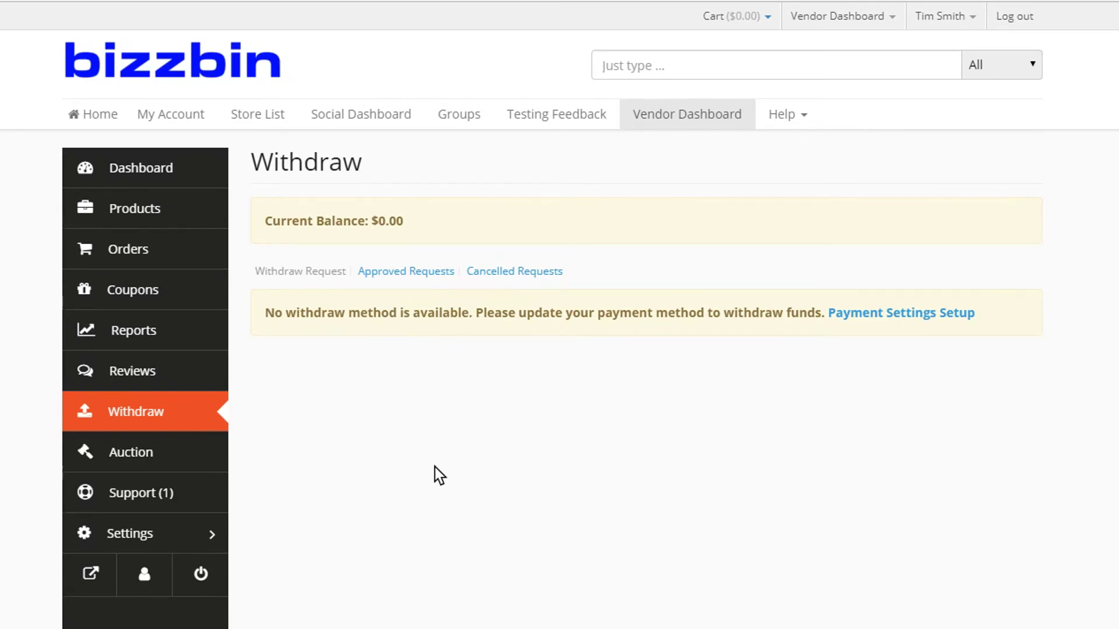
Step: Open the Auction page and look over the auction product list
{"action": "left_click", "coordinate": [126, 462]}
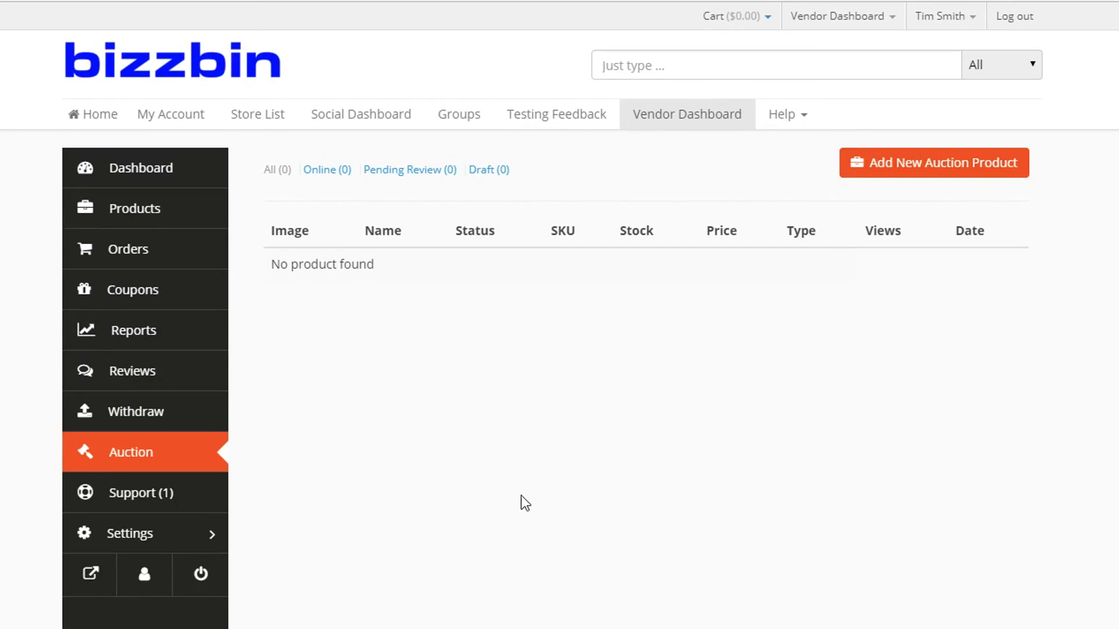
{"action": "scroll", "coordinate": [578, 461], "scroll_direction": "down", "scroll_amount": 2}
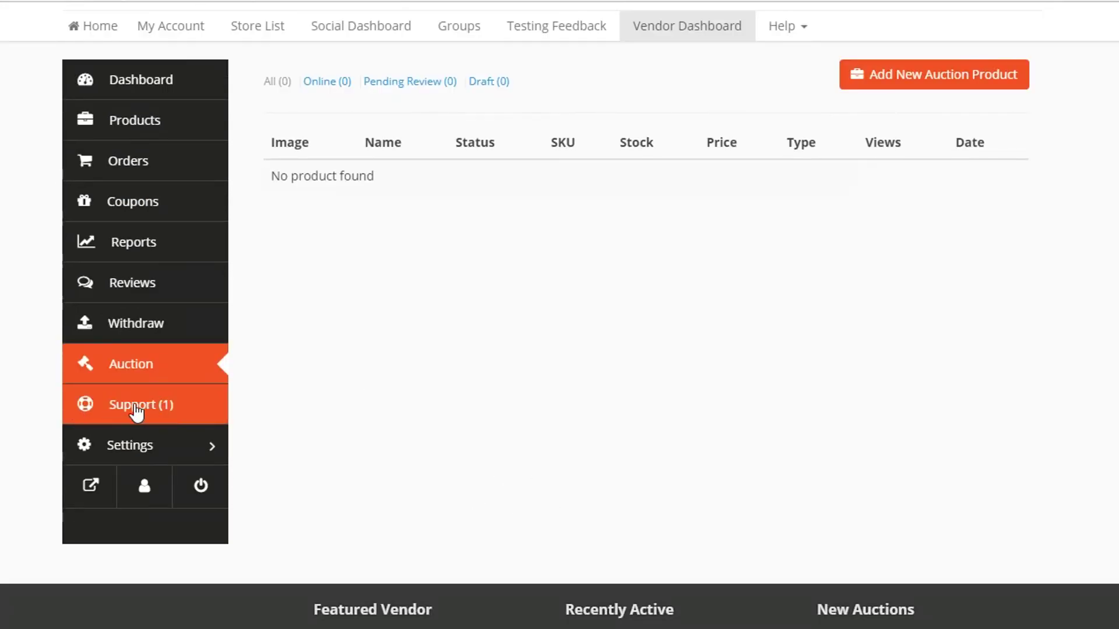
Step: In the "Do you accept Checks?" ticket, enter the reply "I am sorry, but our policy does not allow for checks. Please use another payment method. Thanks!"
{"action": "left_click", "coordinate": [136, 412]}
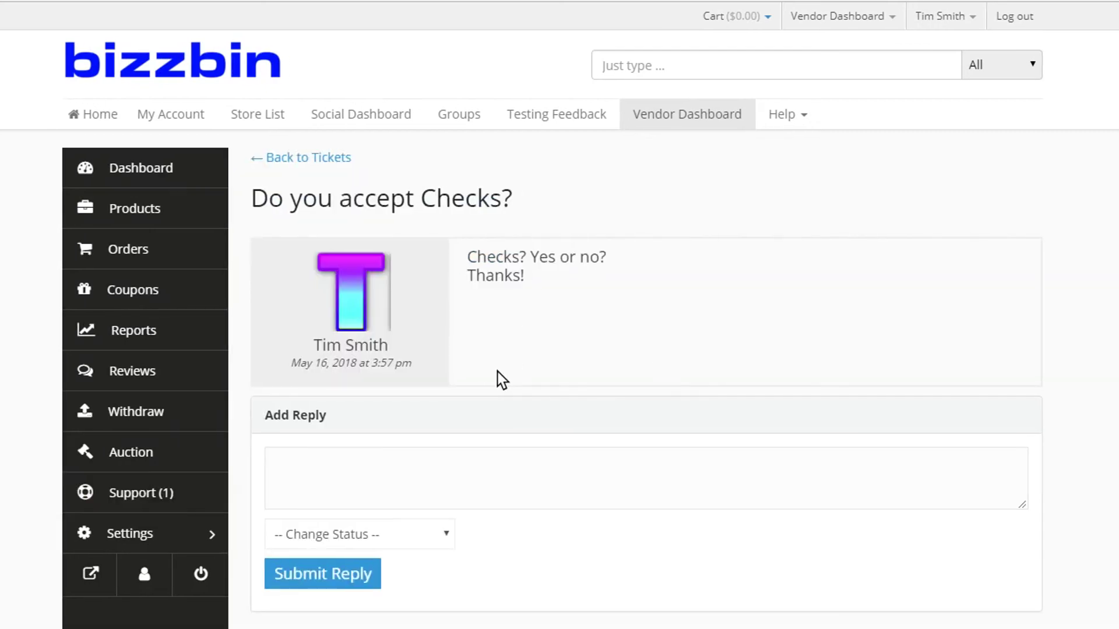
{"action": "scroll", "coordinate": [438, 455], "scroll_direction": "down", "scroll_amount": 3}
{"action": "left_click", "coordinate": [424, 300]}
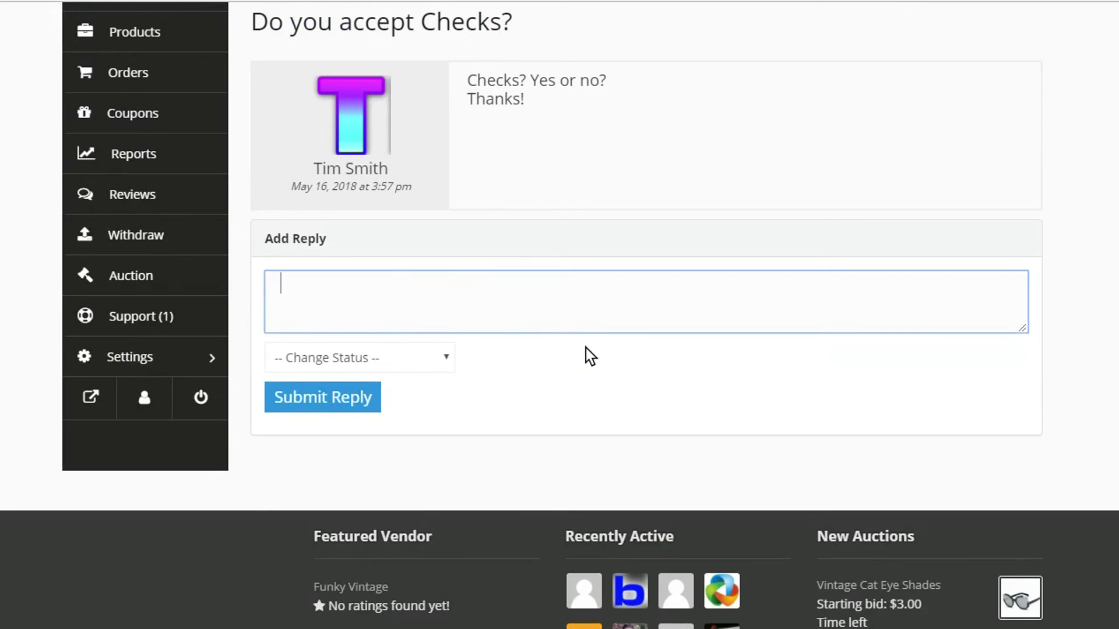
{"action": "type", "text": "I am sorry, but "}
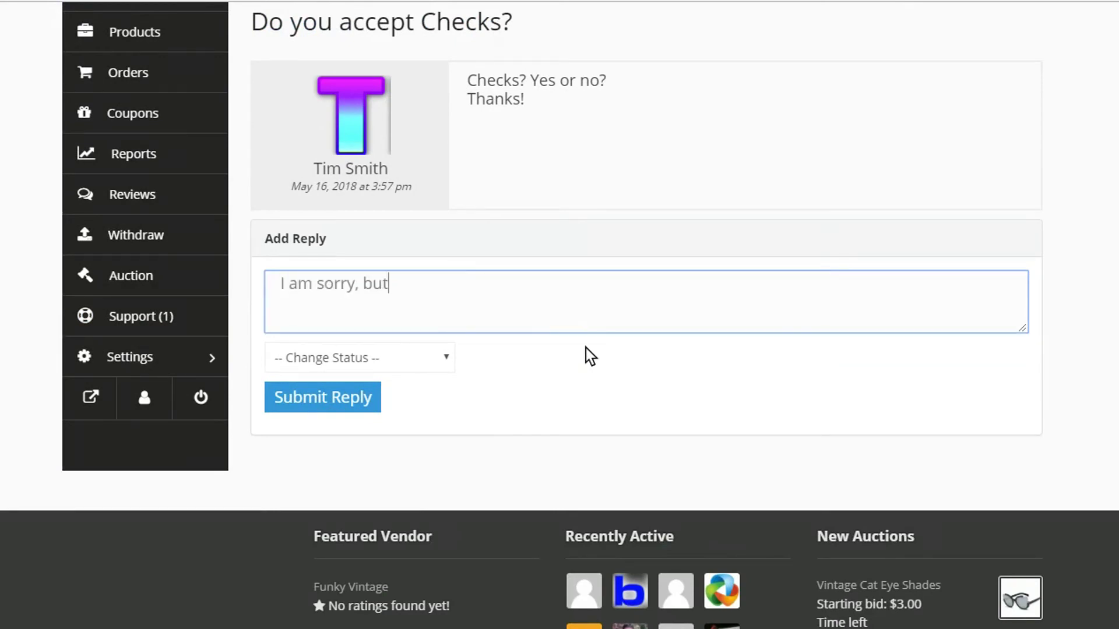
{"action": "type", "text": "our policy does not all"}
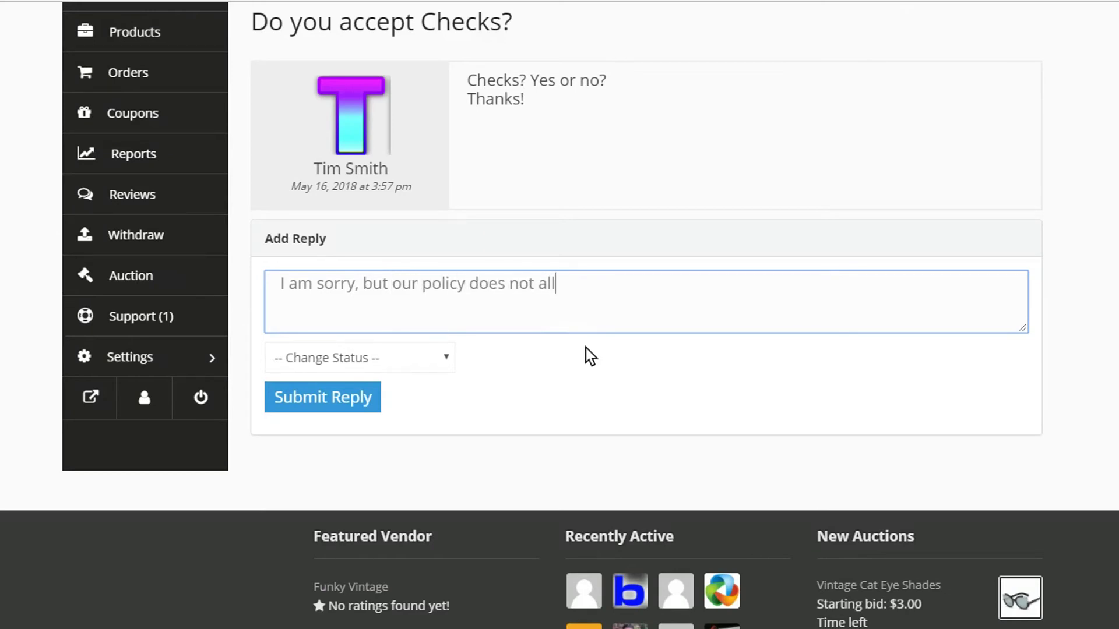
{"action": "type", "text": "ow for checks."}
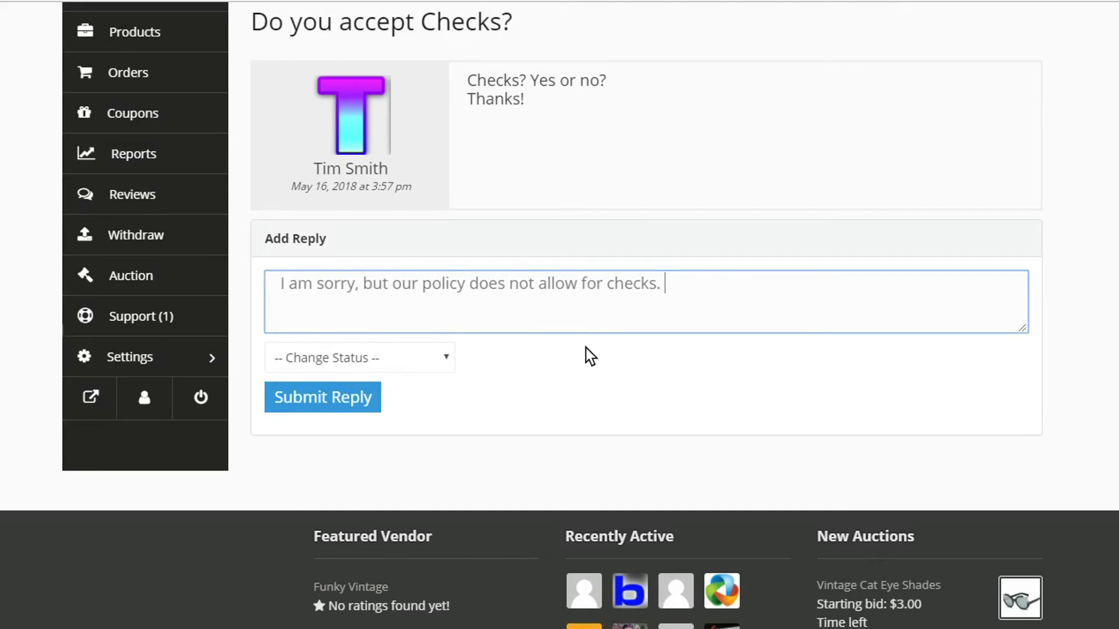
{"action": "type", "text": " Please use"}
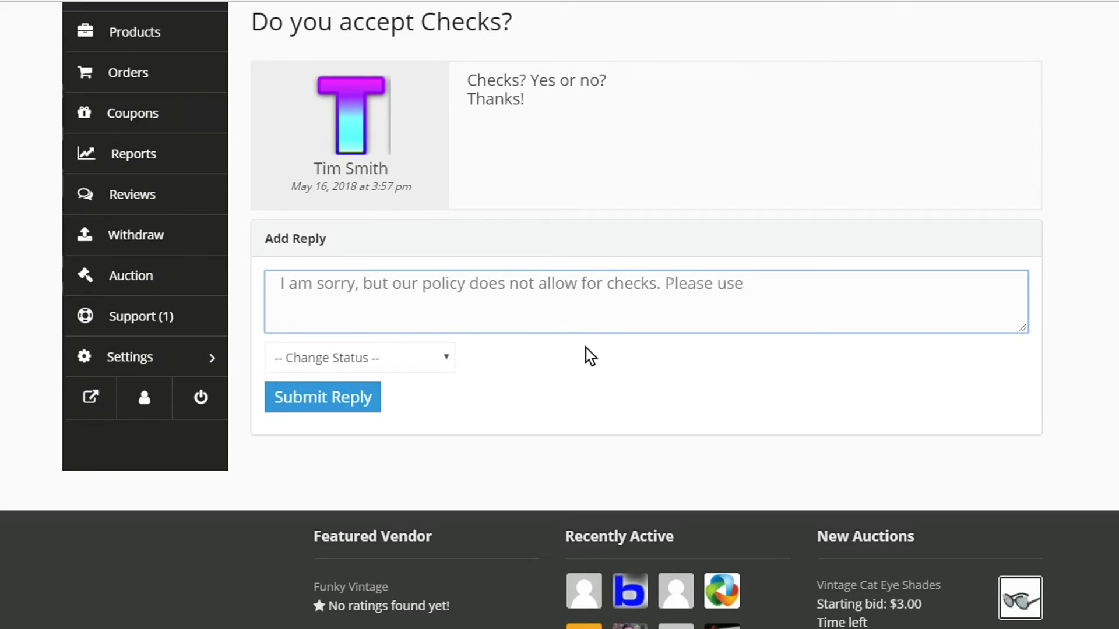
{"action": "type", "text": " another payment m"}
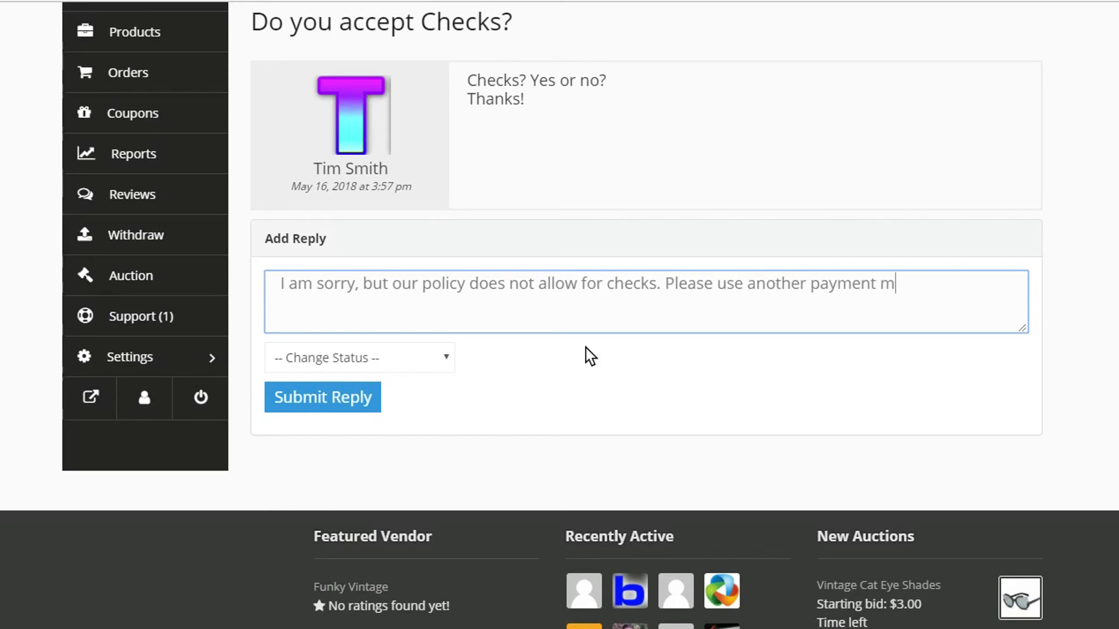
{"action": "type", "text": "ethod. Thanks!"}
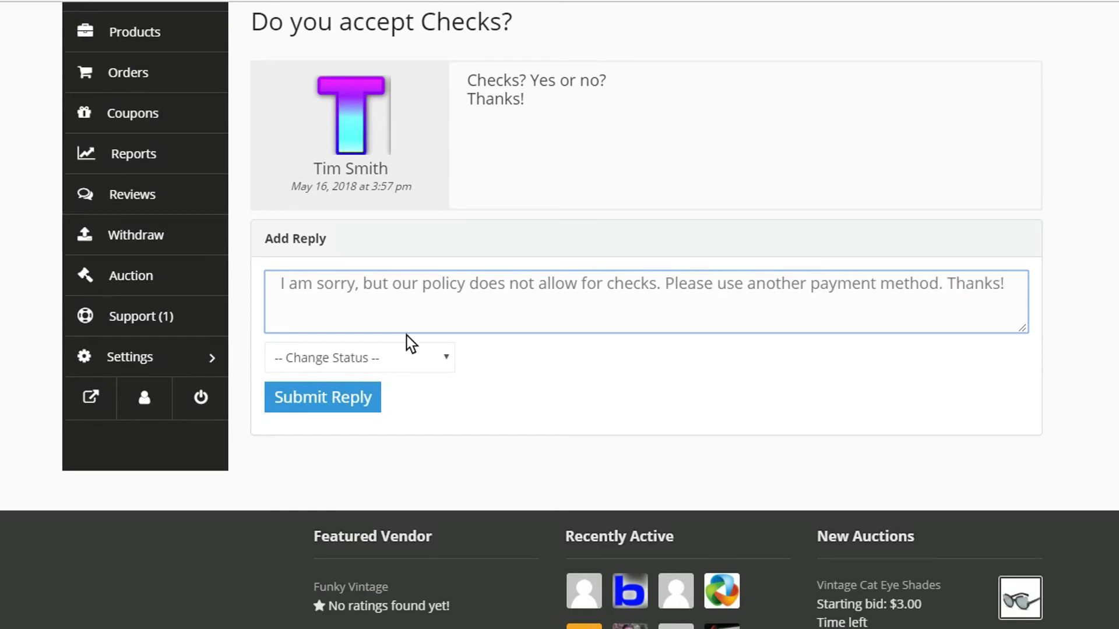
Step: Check the ticket's status options and submit the reply to the support ticket
{"action": "left_click", "coordinate": [391, 356]}
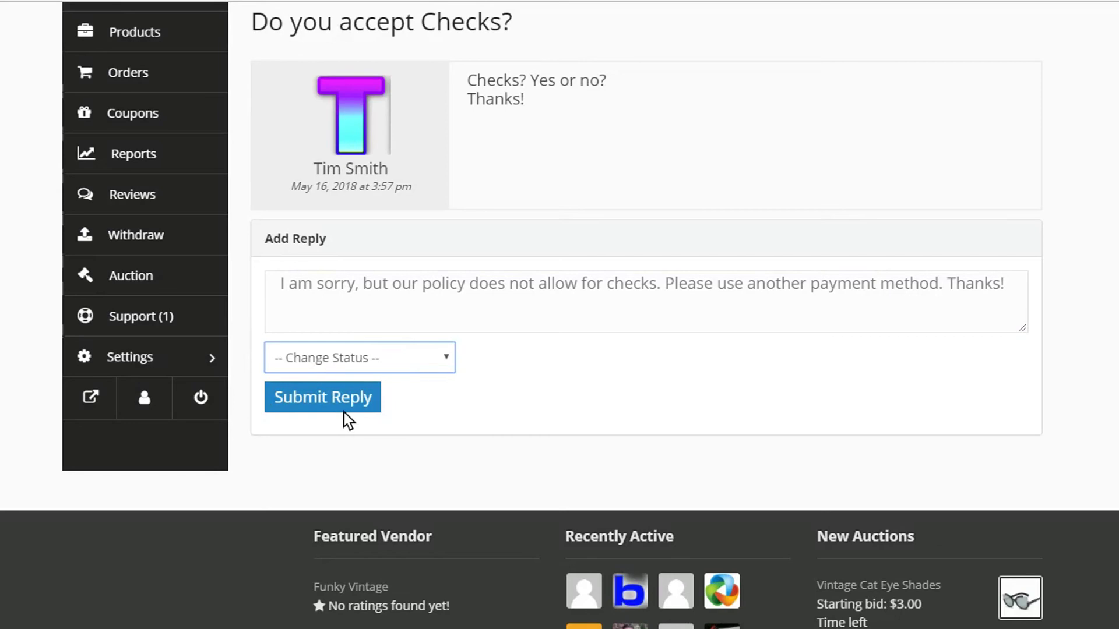
{"action": "key", "text": "Down"}
{"action": "left_click", "coordinate": [330, 402]}
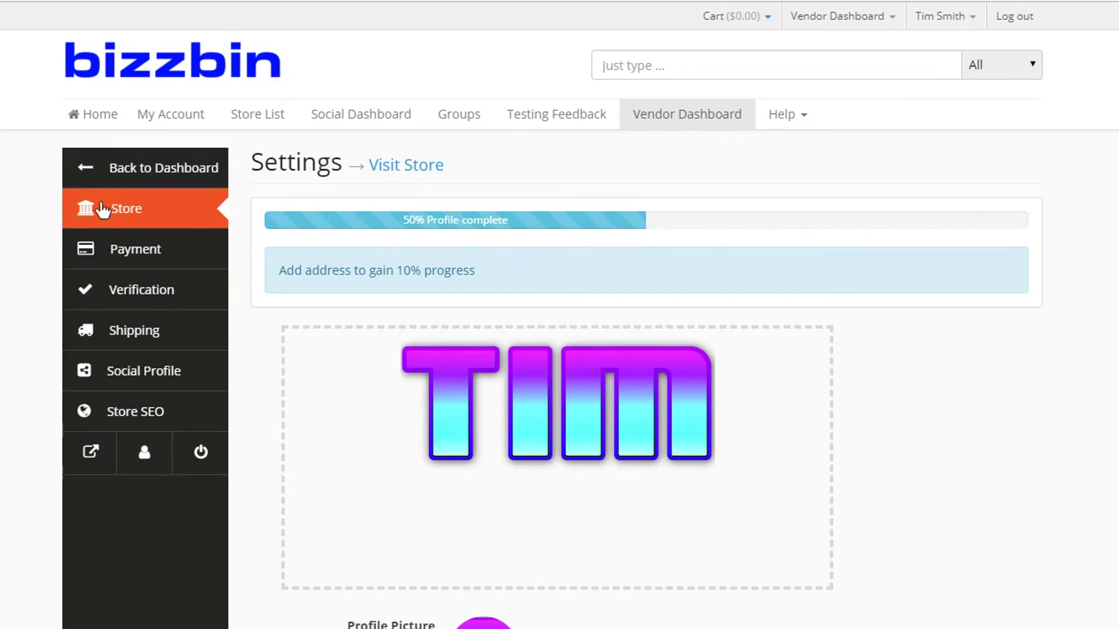
Step: Examine the store settings form, including banner, address, map, terms and conditions, storewide discount and support button options
{"action": "scroll", "coordinate": [997, 342], "scroll_direction": "down", "scroll_amount": 3}
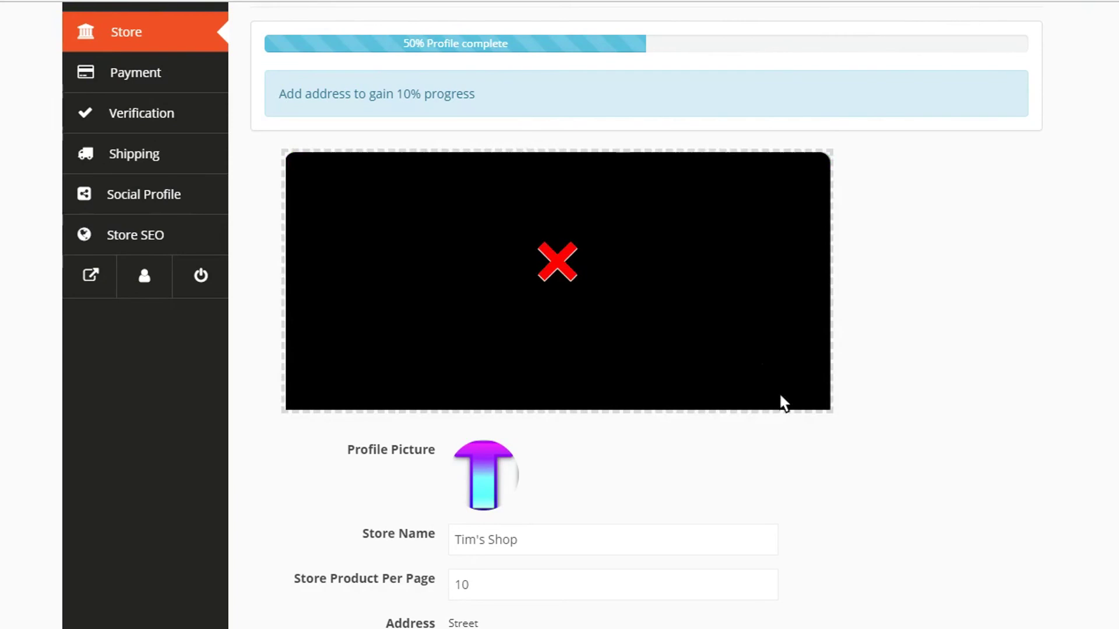
{"action": "scroll", "coordinate": [950, 430], "scroll_direction": "down", "scroll_amount": 3}
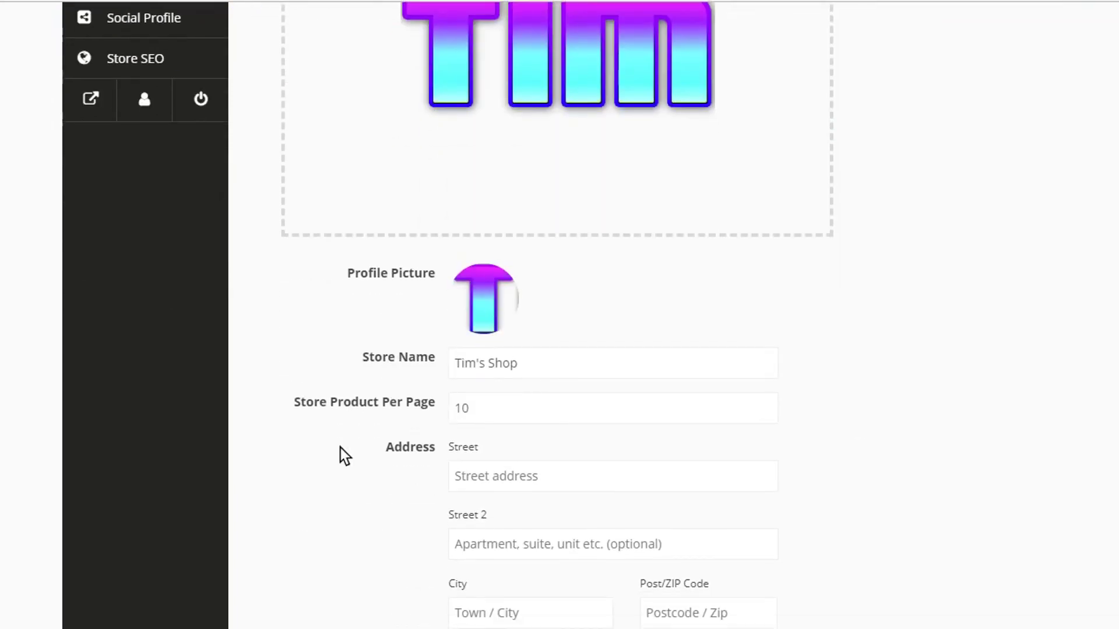
{"action": "scroll", "coordinate": [415, 432], "scroll_direction": "down", "scroll_amount": 5}
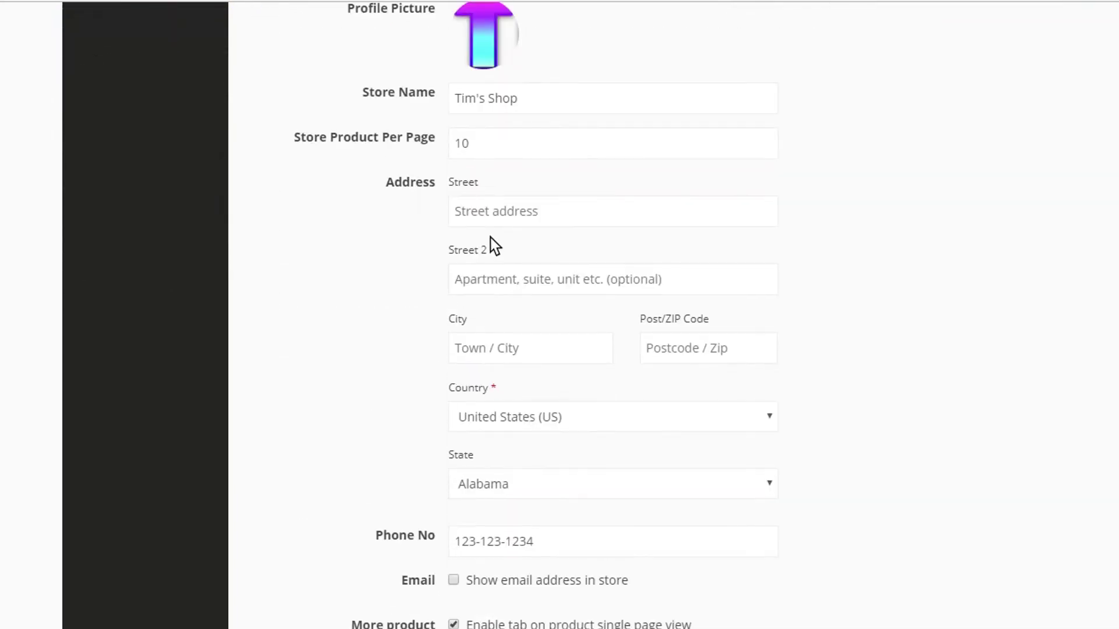
{"action": "scroll", "coordinate": [310, 404], "scroll_direction": "down", "scroll_amount": 8}
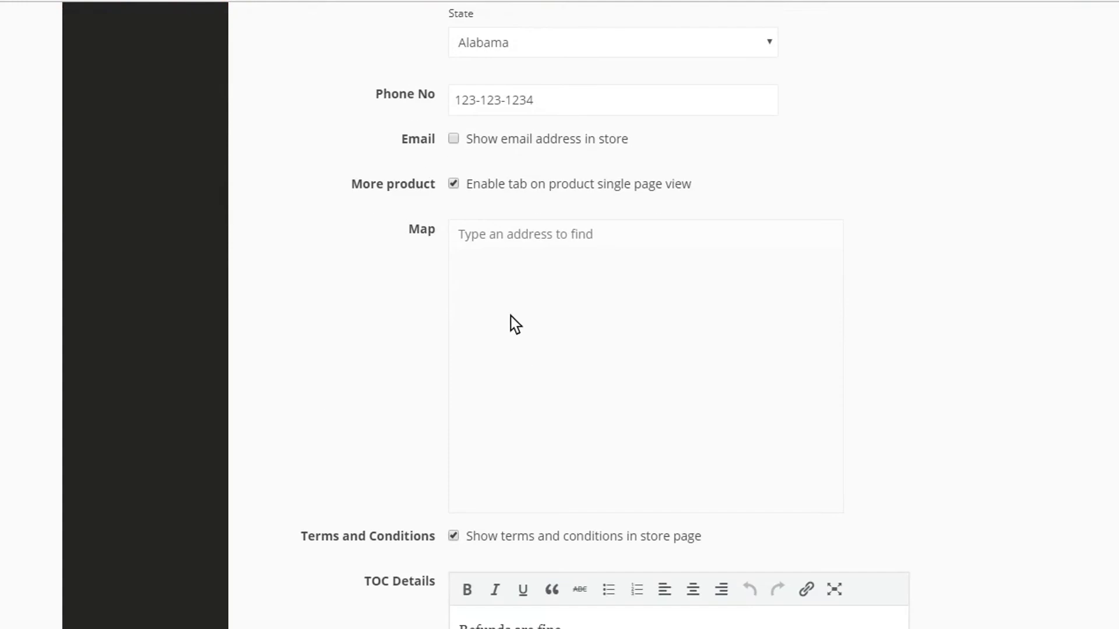
{"action": "scroll", "coordinate": [291, 408], "scroll_direction": "down", "scroll_amount": 6}
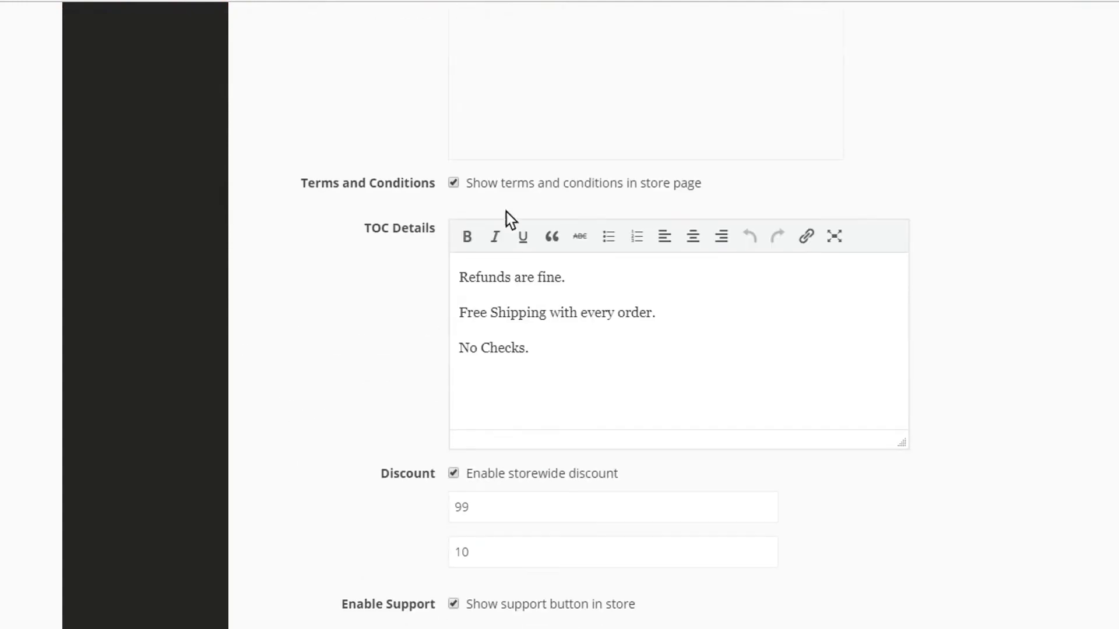
{"action": "scroll", "coordinate": [243, 425], "scroll_direction": "down", "scroll_amount": 5}
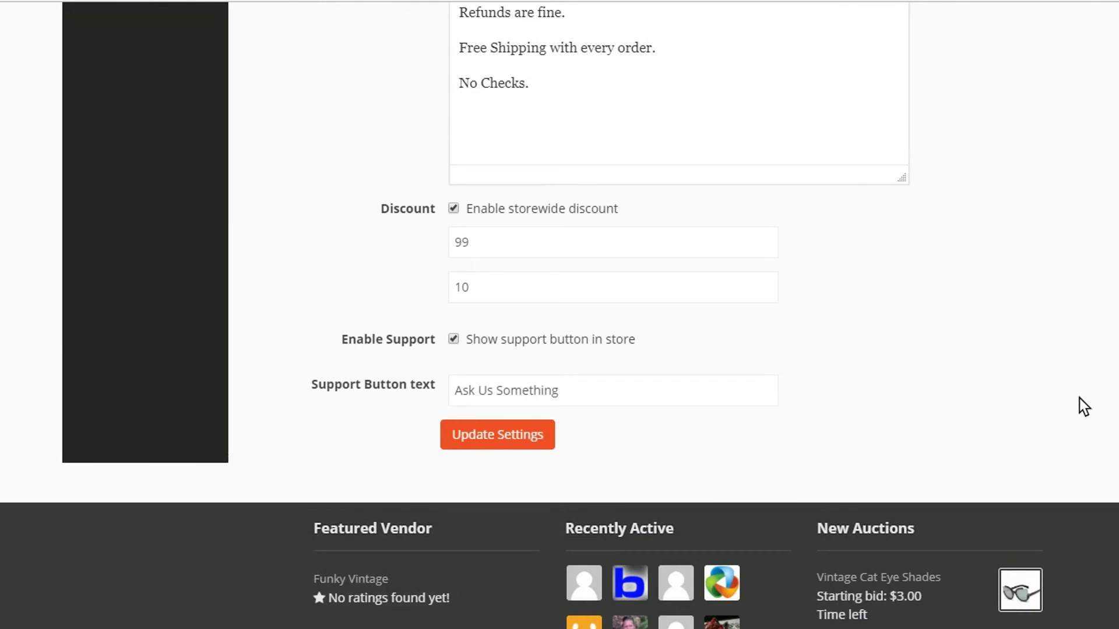
{"action": "scroll", "coordinate": [1075, 391], "scroll_direction": "up", "scroll_amount": 10}
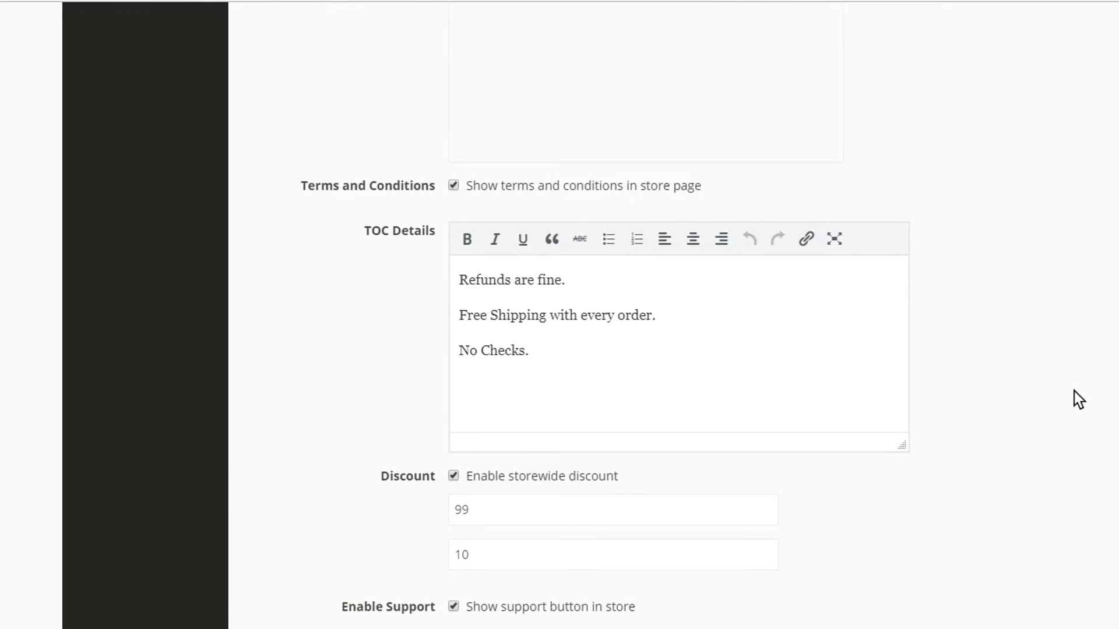
{"action": "scroll", "coordinate": [1077, 470], "scroll_direction": "up", "scroll_amount": 15}
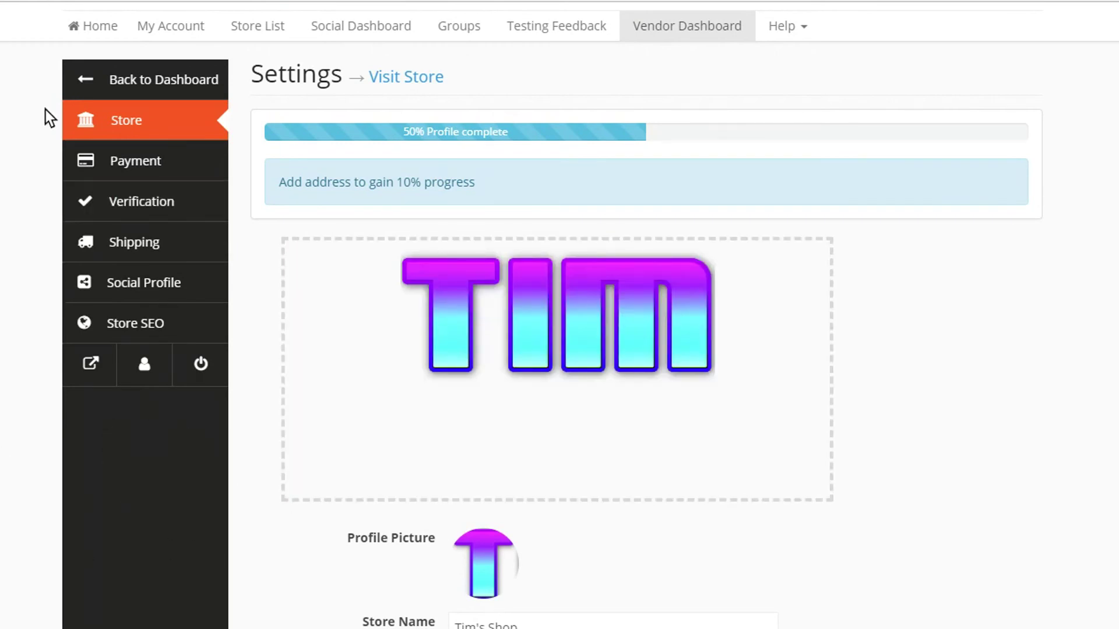
Step: Open the payment settings and review the PayPal and Stripe withdraw methods
{"action": "left_click", "coordinate": [118, 166]}
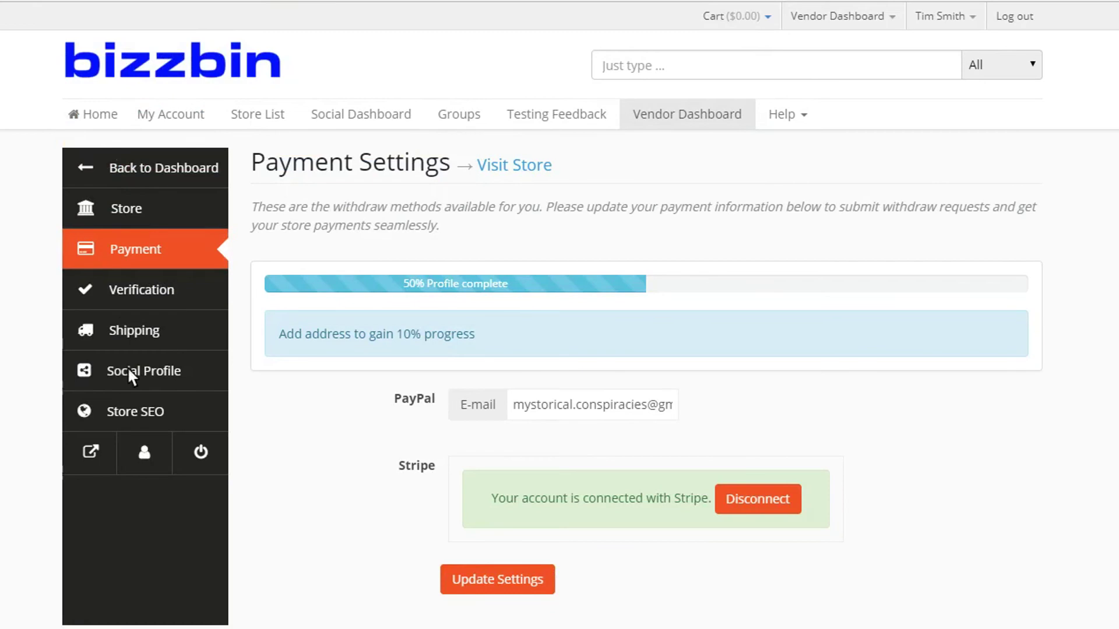
{"action": "scroll", "coordinate": [1093, 464], "scroll_direction": "down", "scroll_amount": 2}
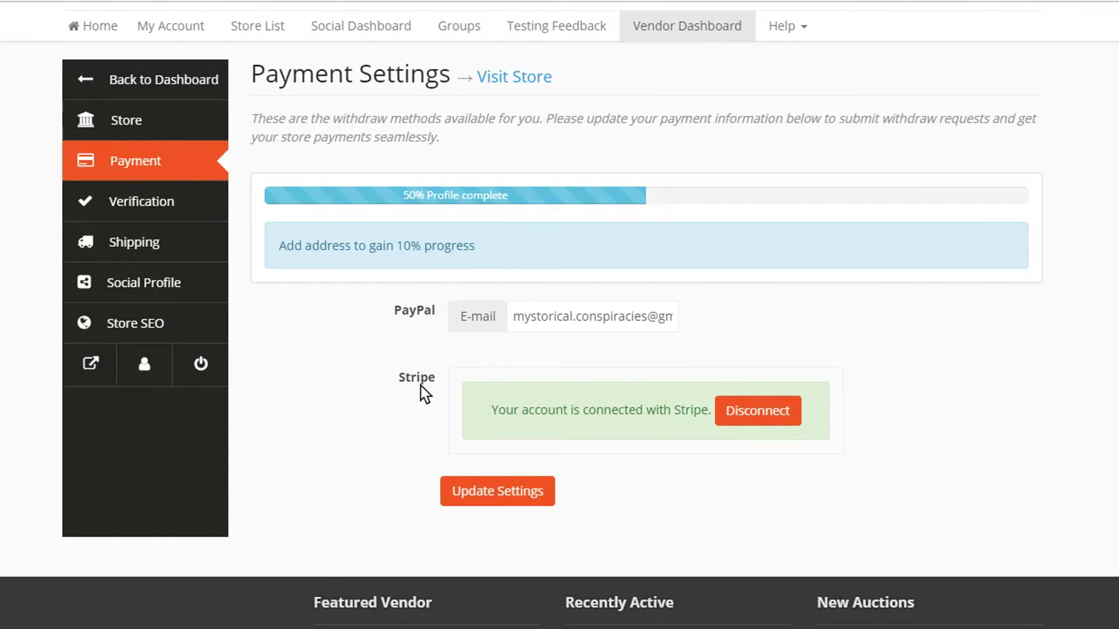
{"action": "left_click", "coordinate": [788, 416]}
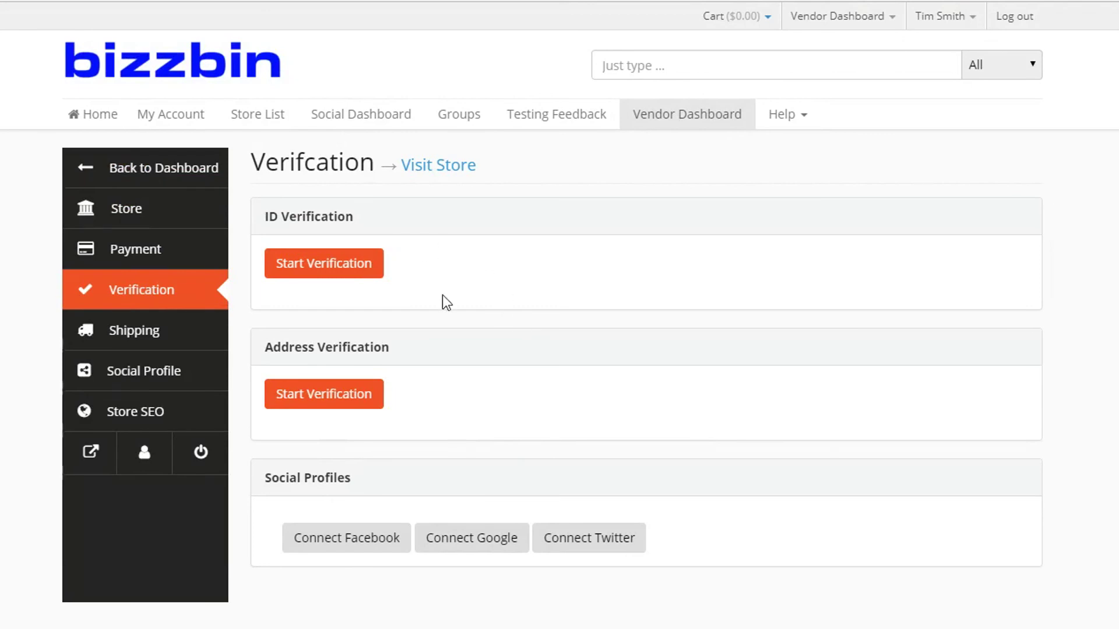
Step: Submit an ID verification request with National ID Card as the ID type and an uploaded photo
{"action": "left_click", "coordinate": [320, 270]}
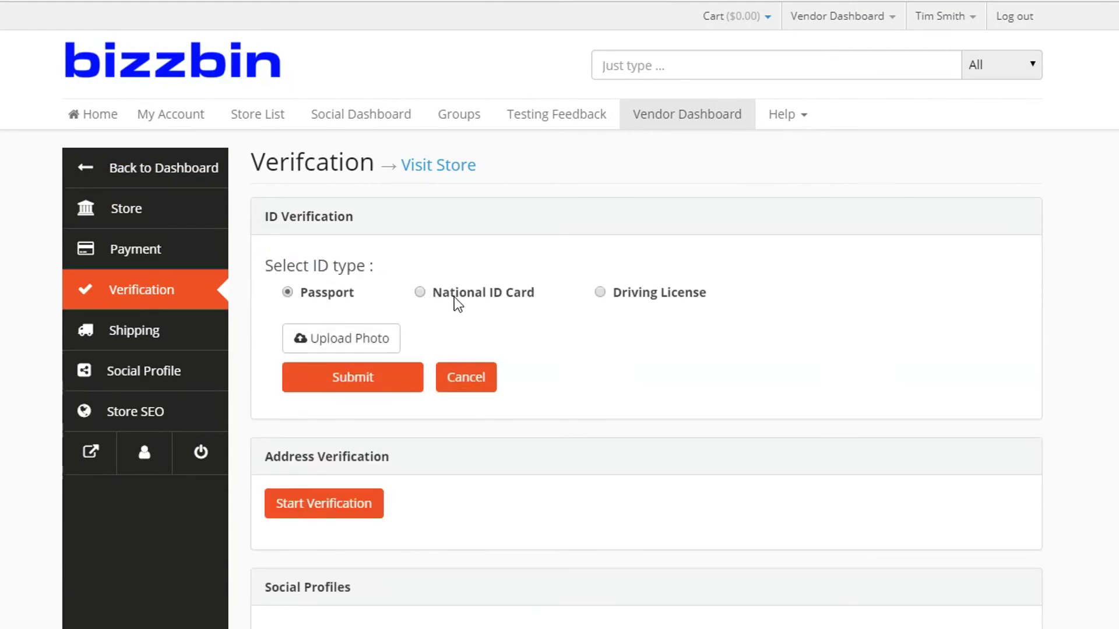
{"action": "left_click", "coordinate": [420, 292]}
{"action": "left_click", "coordinate": [337, 347]}
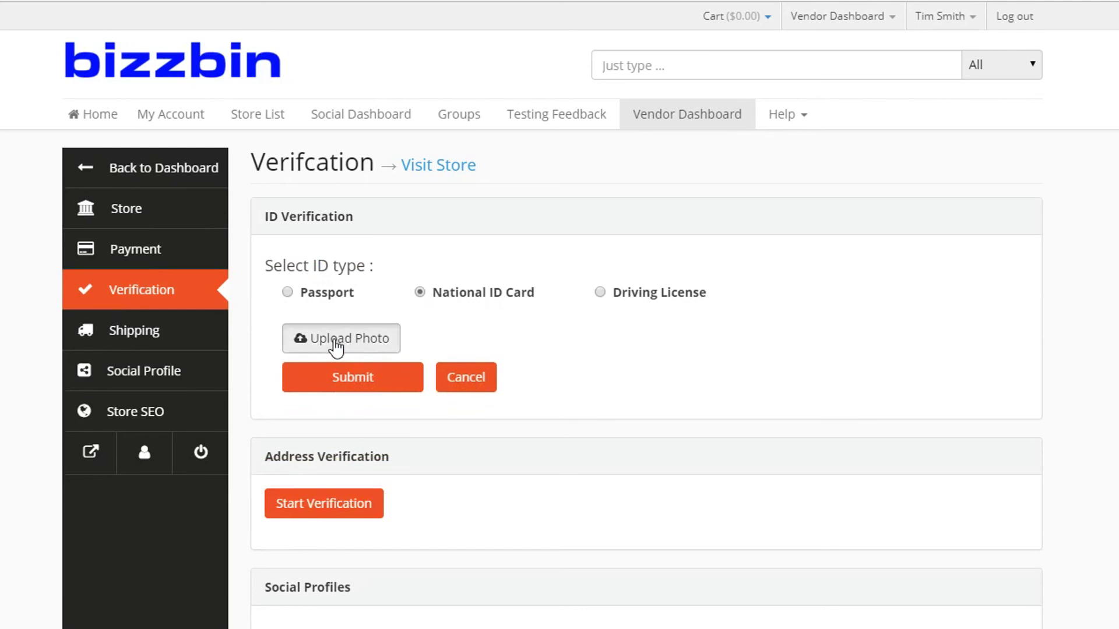
{"action": "left_click", "coordinate": [13, 273]}
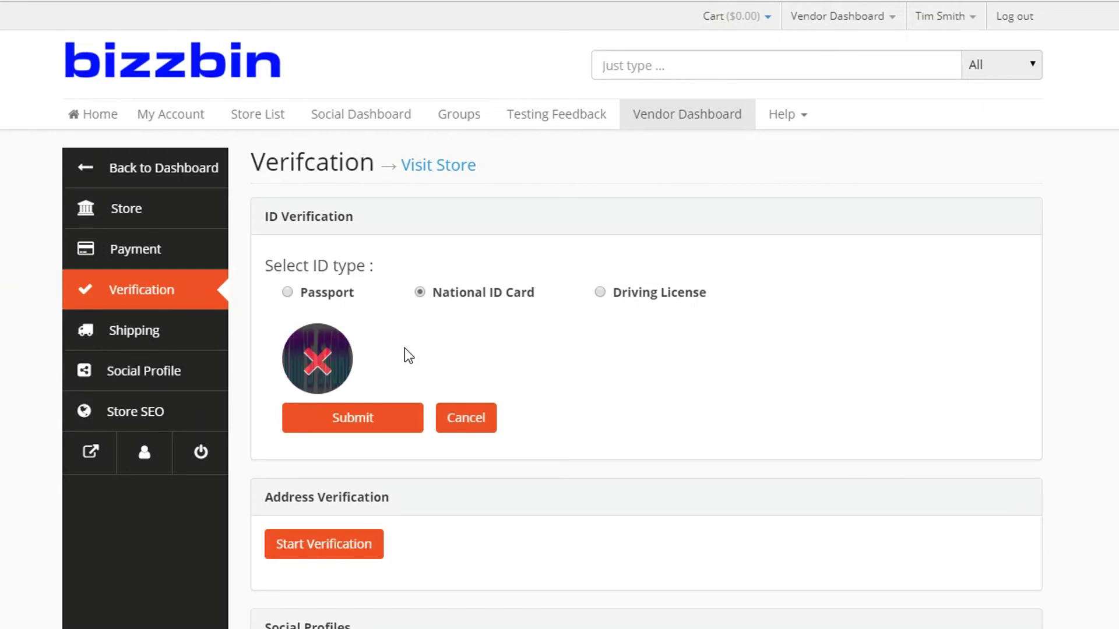
{"action": "left_click", "coordinate": [383, 419]}
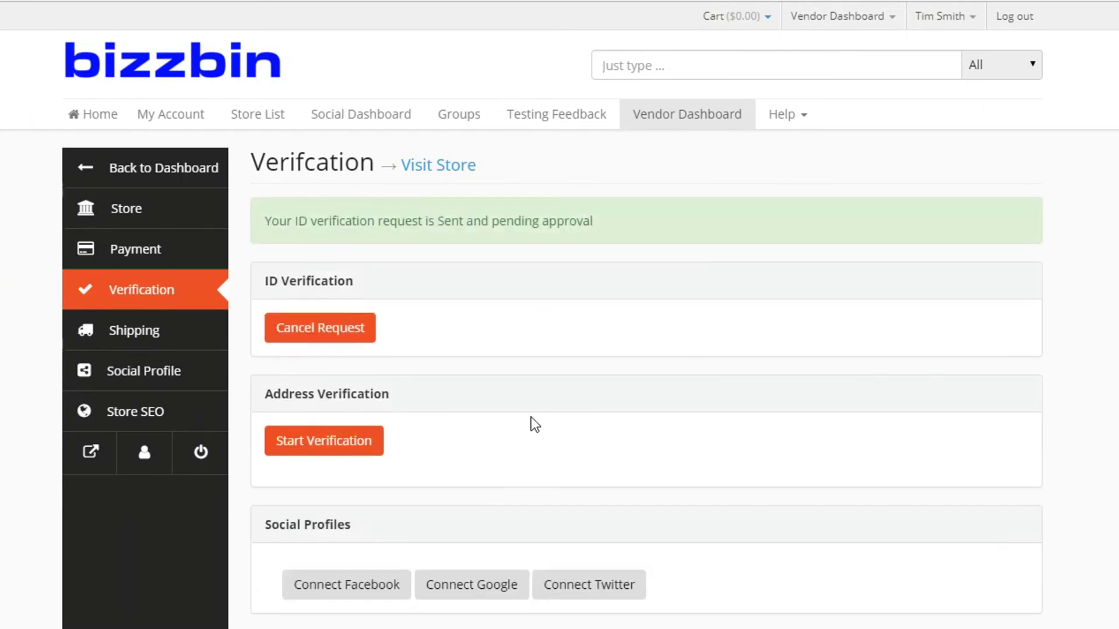
{"action": "scroll", "coordinate": [595, 400], "scroll_direction": "down", "scroll_amount": 3}
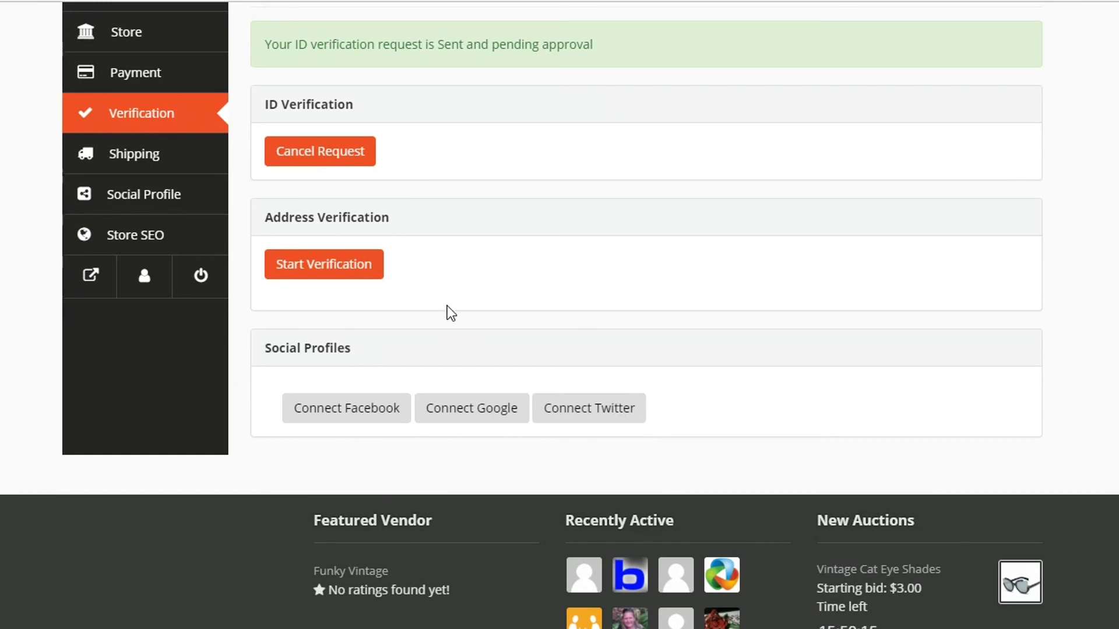
{"action": "scroll", "coordinate": [495, 243], "scroll_direction": "up", "scroll_amount": 3}
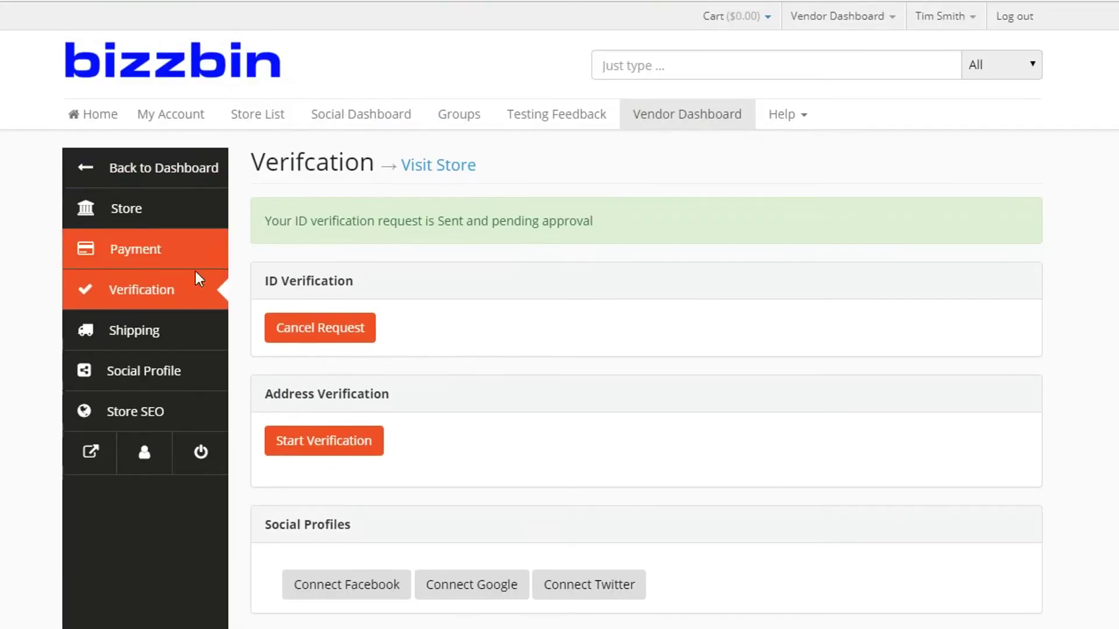
Step: Open the shipping settings, switch to the previous Dokan Shipping system and look over its store-wide shipping form
{"action": "left_click", "coordinate": [131, 327]}
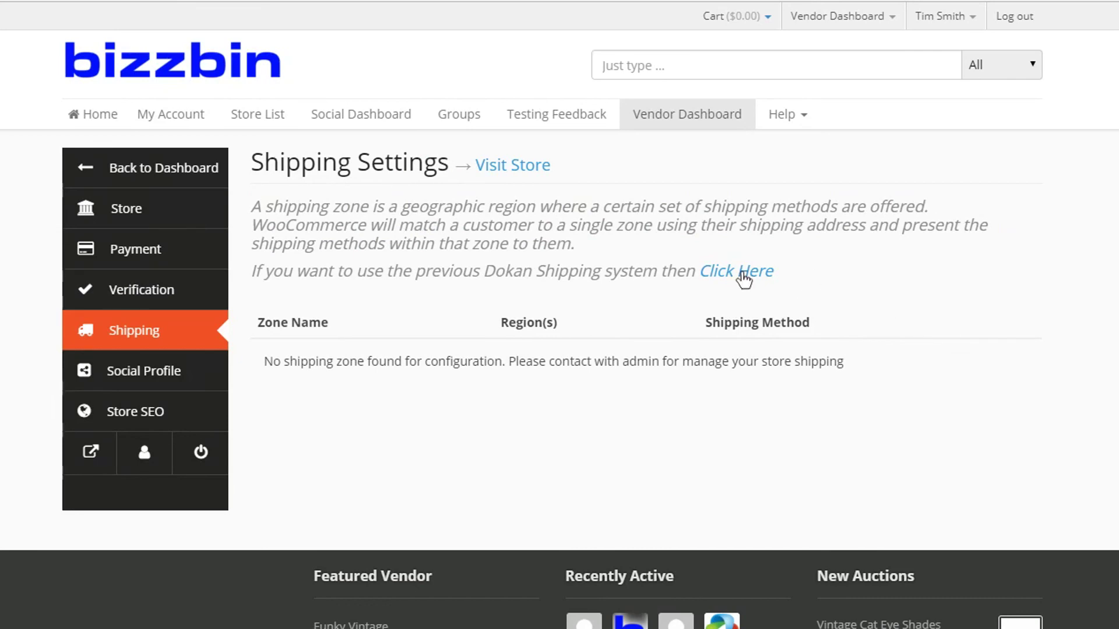
{"action": "left_click", "coordinate": [743, 273]}
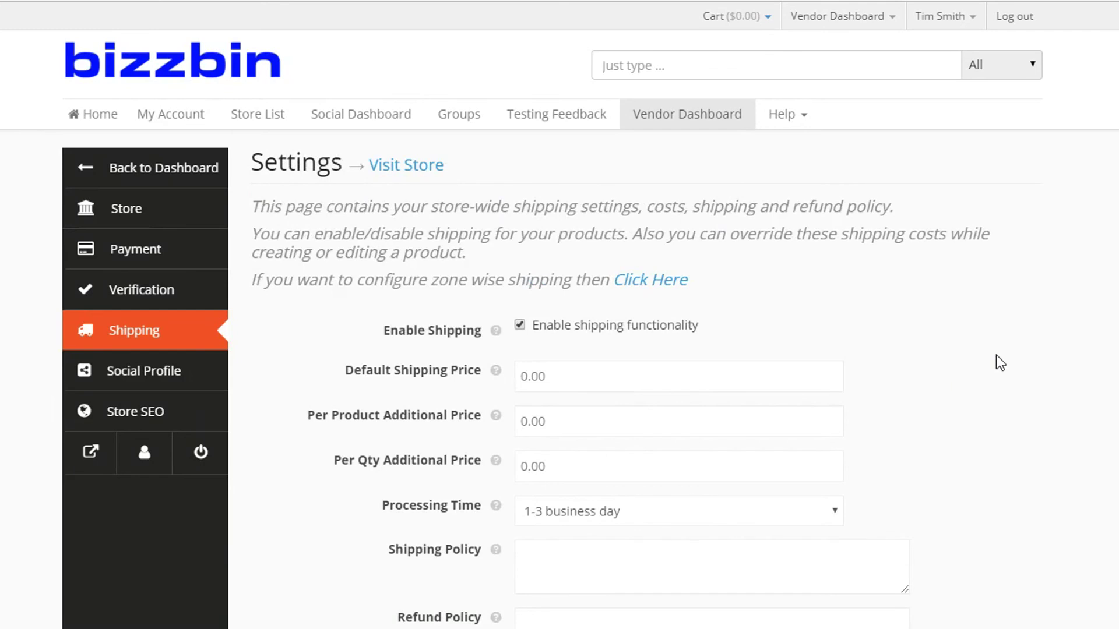
{"action": "scroll", "coordinate": [995, 355], "scroll_direction": "down", "scroll_amount": 1}
{"action": "scroll", "coordinate": [995, 355], "scroll_direction": "down", "scroll_amount": 3}
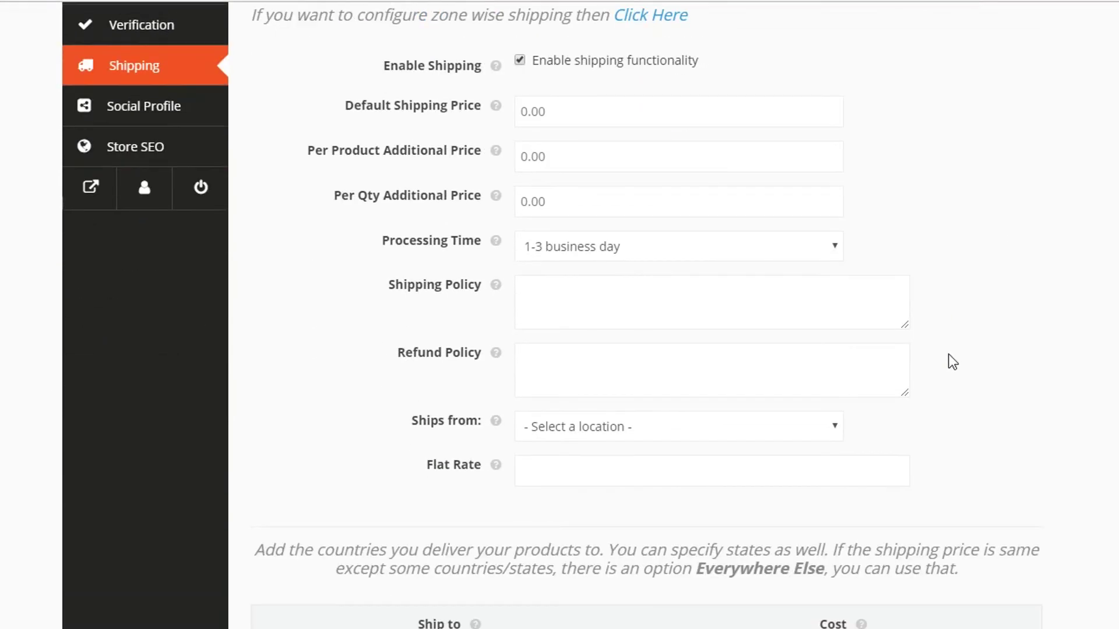
{"action": "scroll", "coordinate": [1016, 354], "scroll_direction": "up", "scroll_amount": 1}
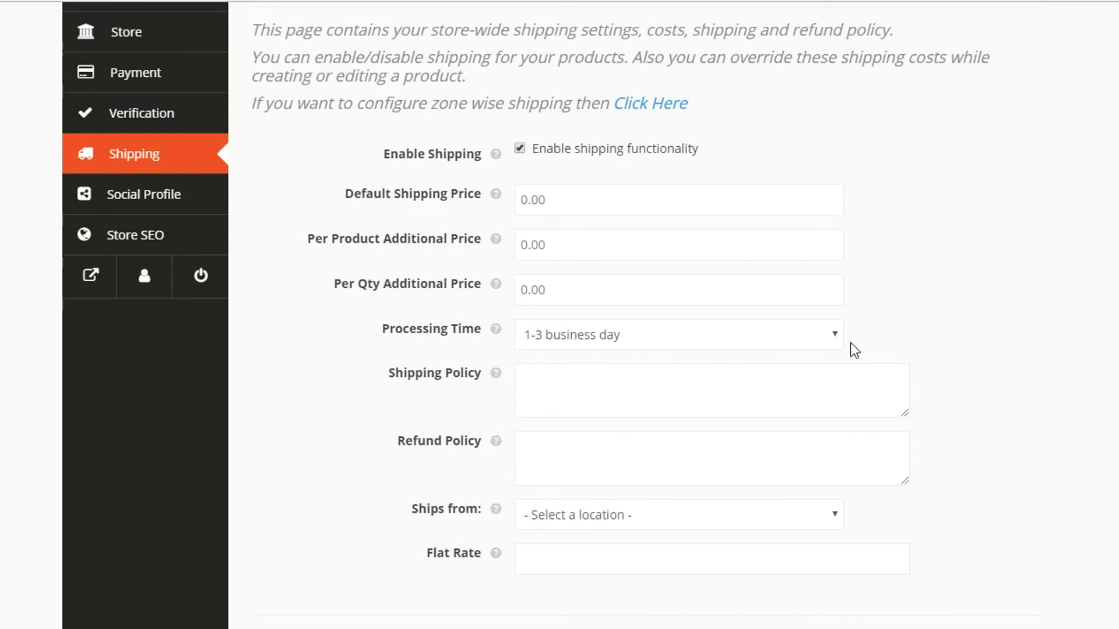
{"action": "scroll", "coordinate": [931, 390], "scroll_direction": "up", "scroll_amount": 1}
{"action": "scroll", "coordinate": [972, 387], "scroll_direction": "down", "scroll_amount": 1}
{"action": "scroll", "coordinate": [972, 384], "scroll_direction": "down", "scroll_amount": 1}
{"action": "scroll", "coordinate": [965, 414], "scroll_direction": "down", "scroll_amount": 1}
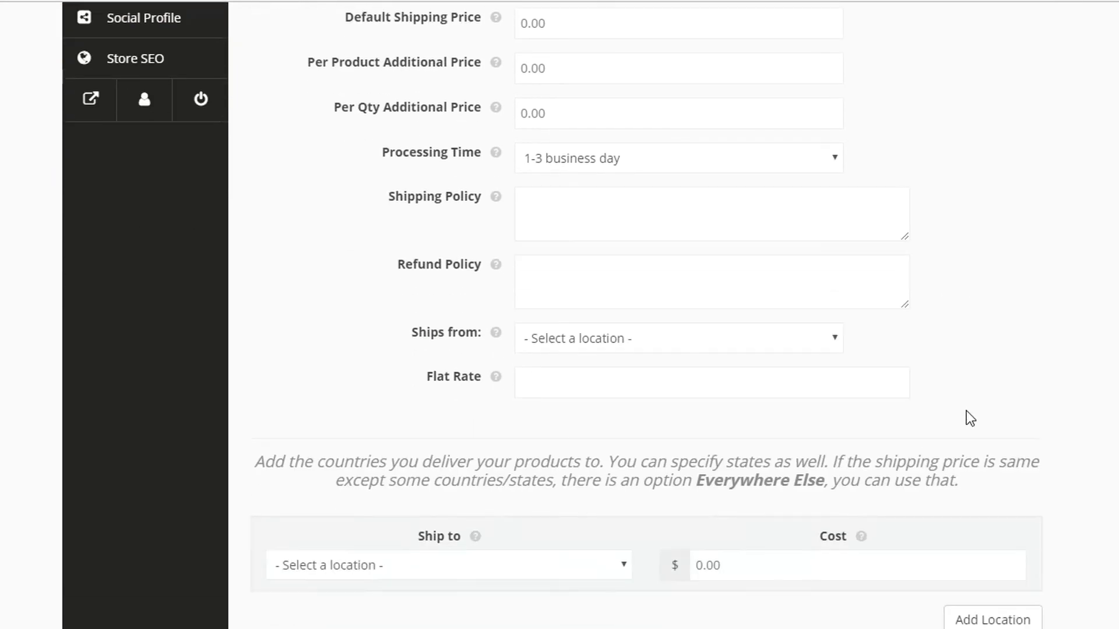
{"action": "scroll", "coordinate": [965, 410], "scroll_direction": "up", "scroll_amount": 2}
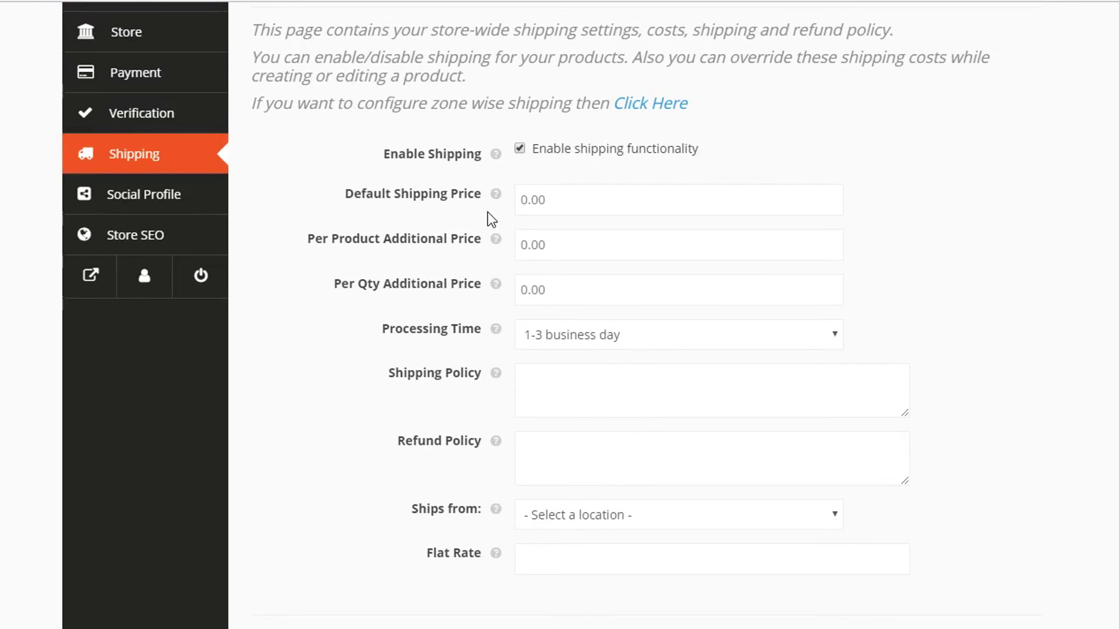
{"action": "scroll", "coordinate": [971, 269], "scroll_direction": "down", "scroll_amount": 2}
{"action": "scroll", "coordinate": [345, 217], "scroll_direction": "up", "scroll_amount": 1}
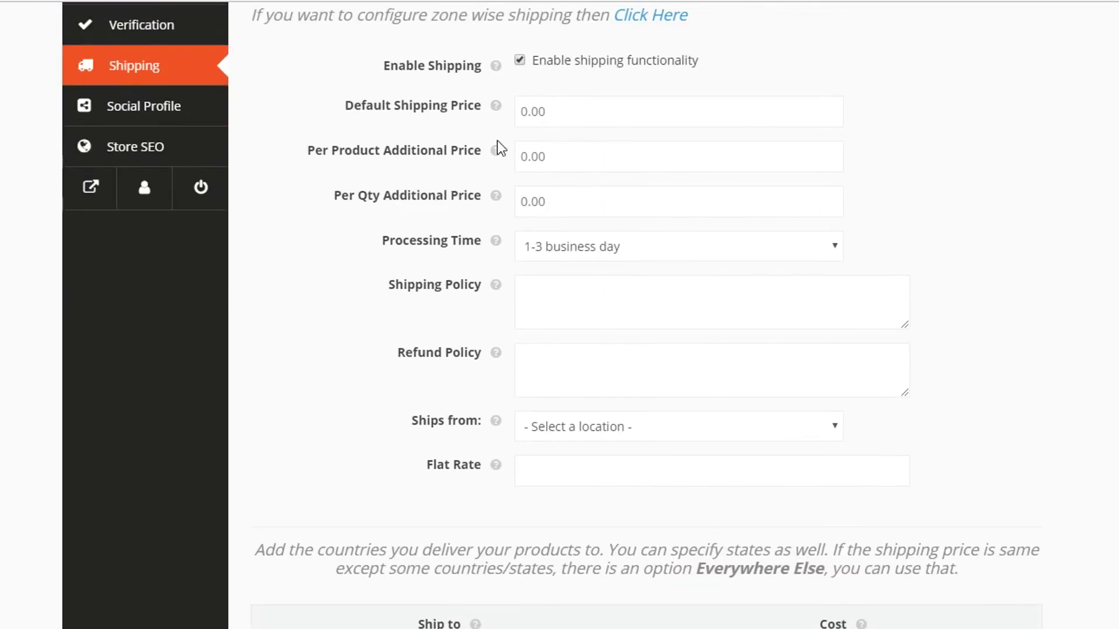
Step: Read the help notes for the default, per-product and per-quantity shipping price fields
{"action": "left_click", "coordinate": [521, 111]}
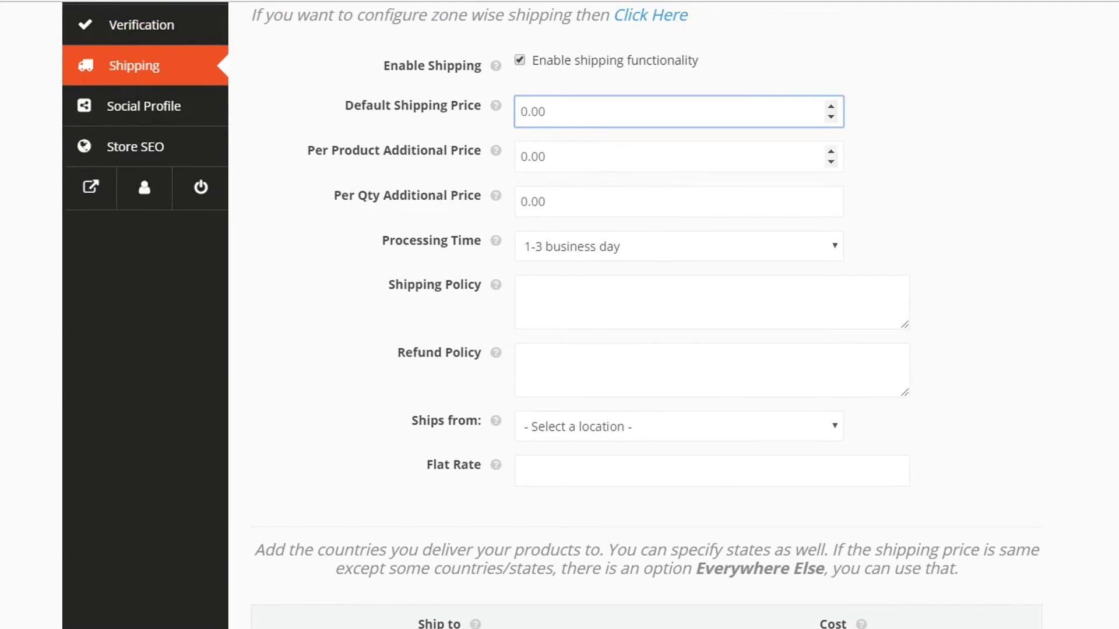
{"action": "key", "text": "Tab"}
{"action": "mouse_move", "coordinate": [498, 153]}
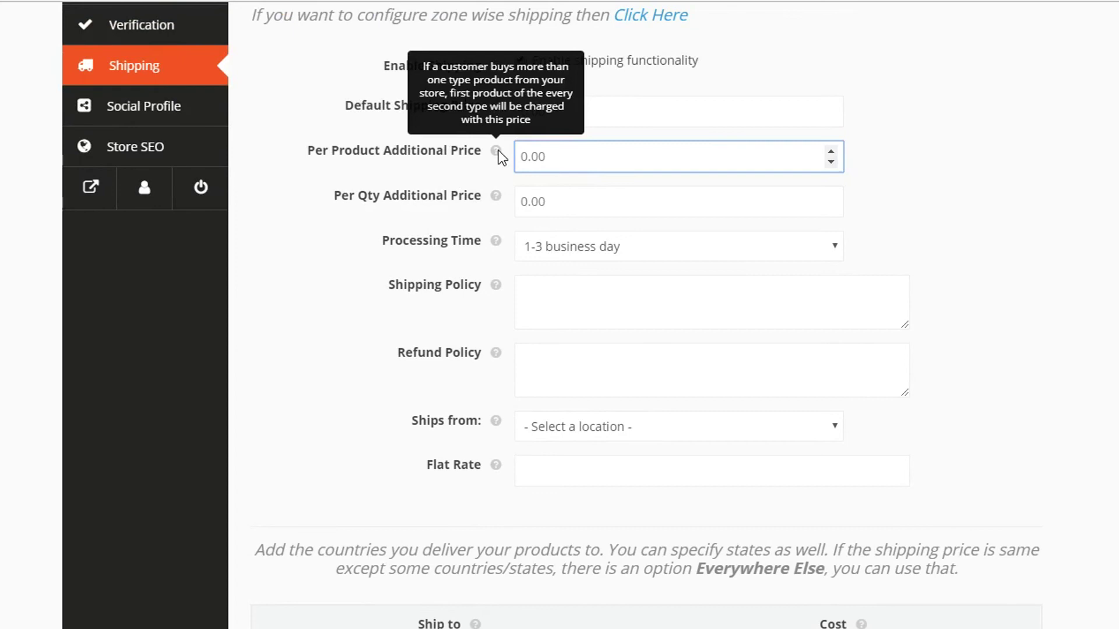
{"action": "mouse_move", "coordinate": [497, 107]}
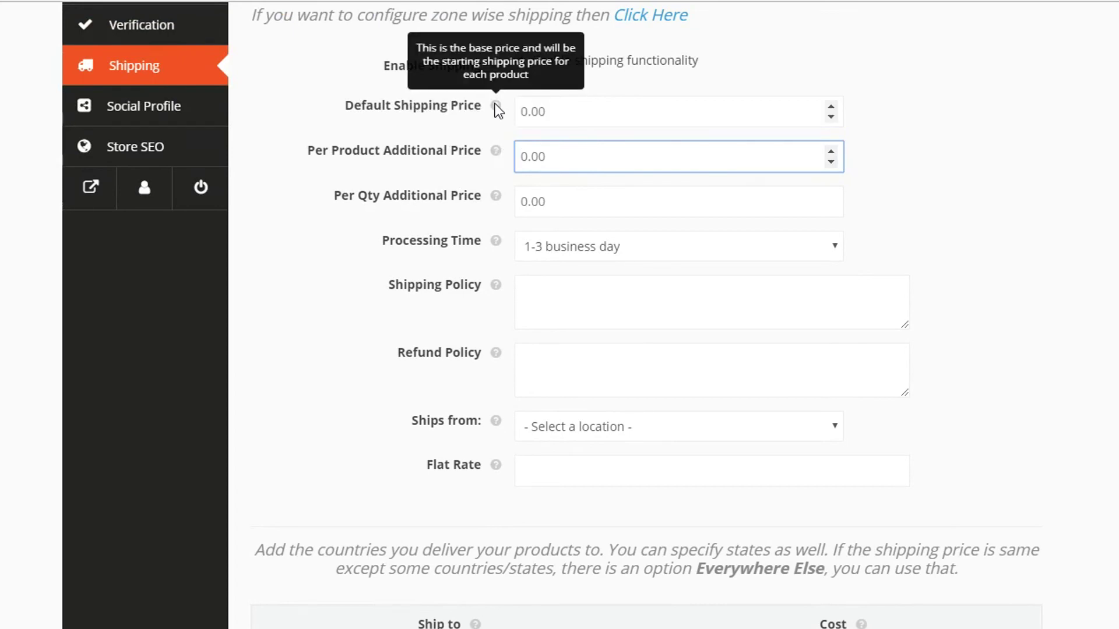
{"action": "mouse_move", "coordinate": [499, 203]}
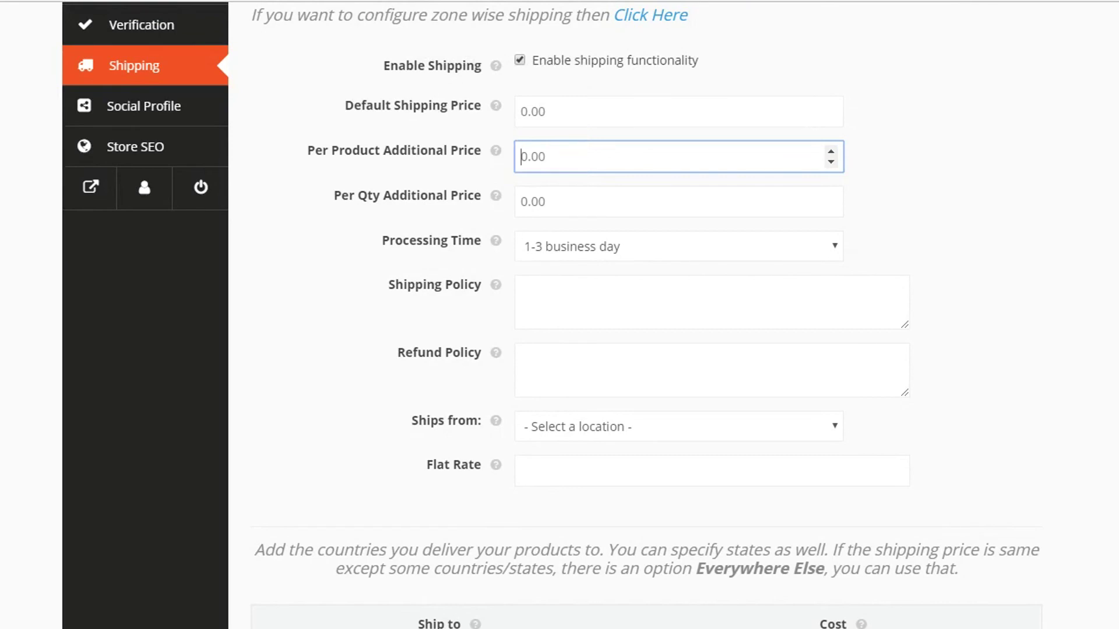
Step: Add a shipping destination of Everywhere Else at a cost of $5 and save the shipping settings
{"action": "scroll", "coordinate": [979, 230], "scroll_direction": "down", "scroll_amount": 3}
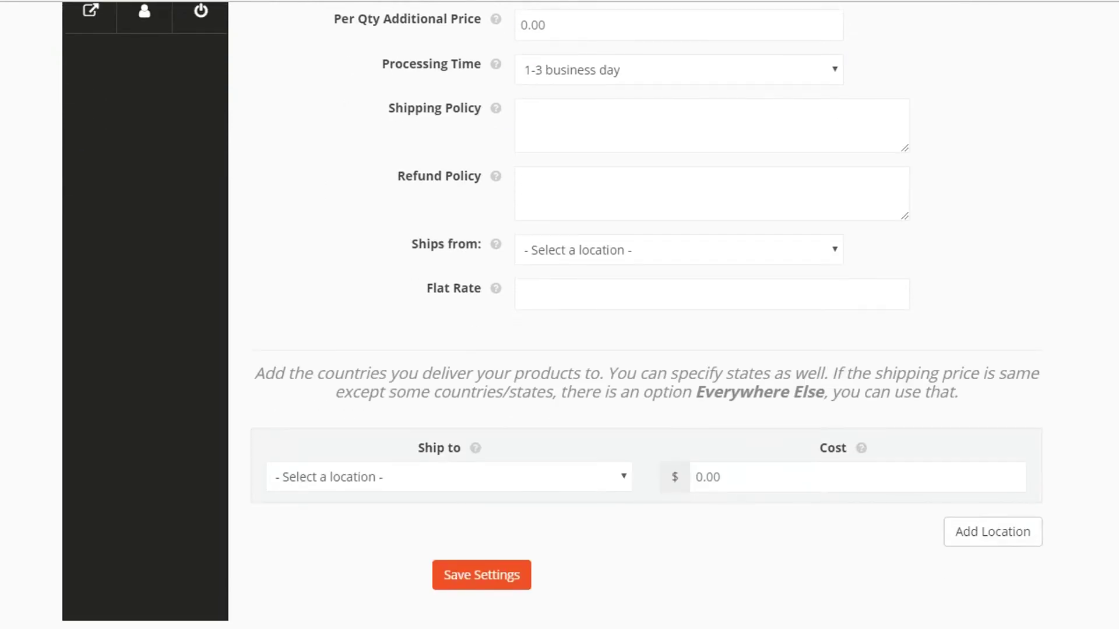
{"action": "scroll", "coordinate": [522, 280], "scroll_direction": "down", "scroll_amount": 3}
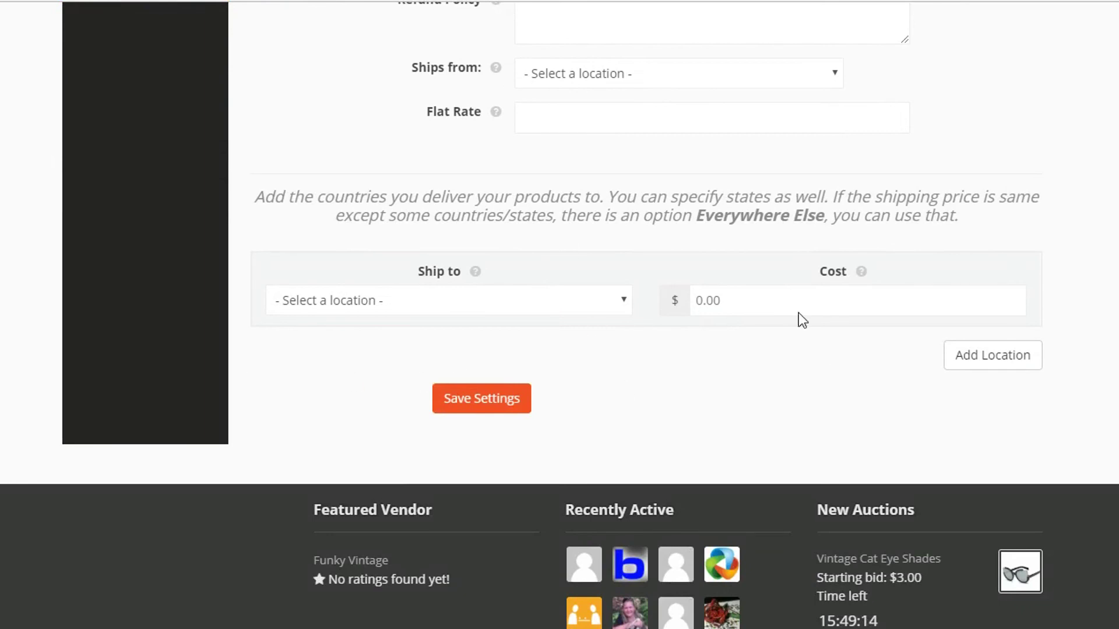
{"action": "left_click", "coordinate": [622, 303]}
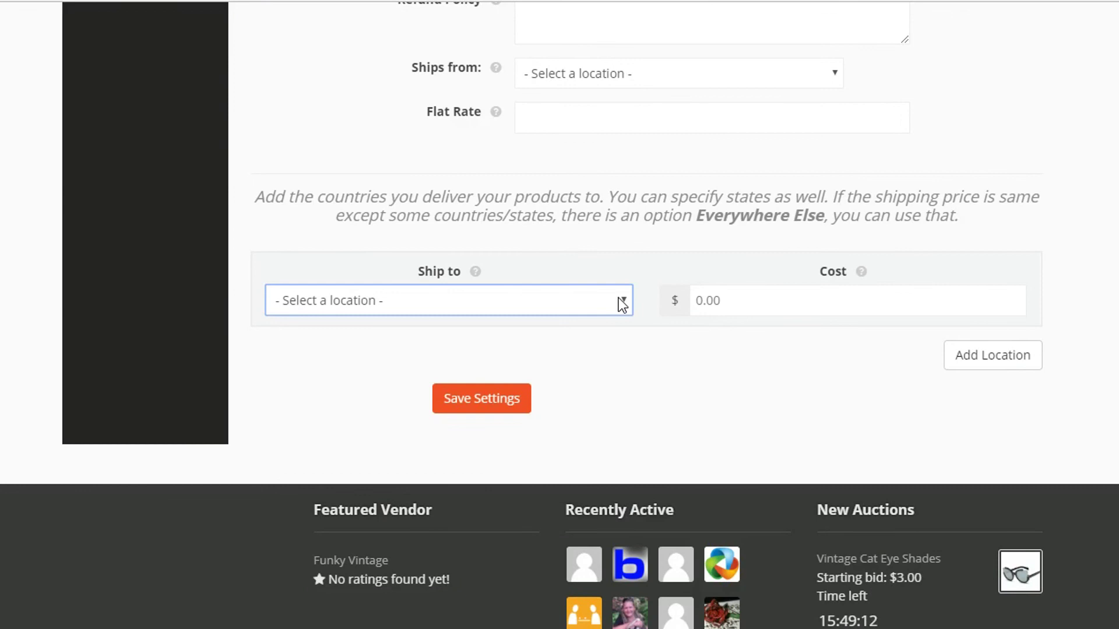
{"action": "left_click", "coordinate": [575, 316]}
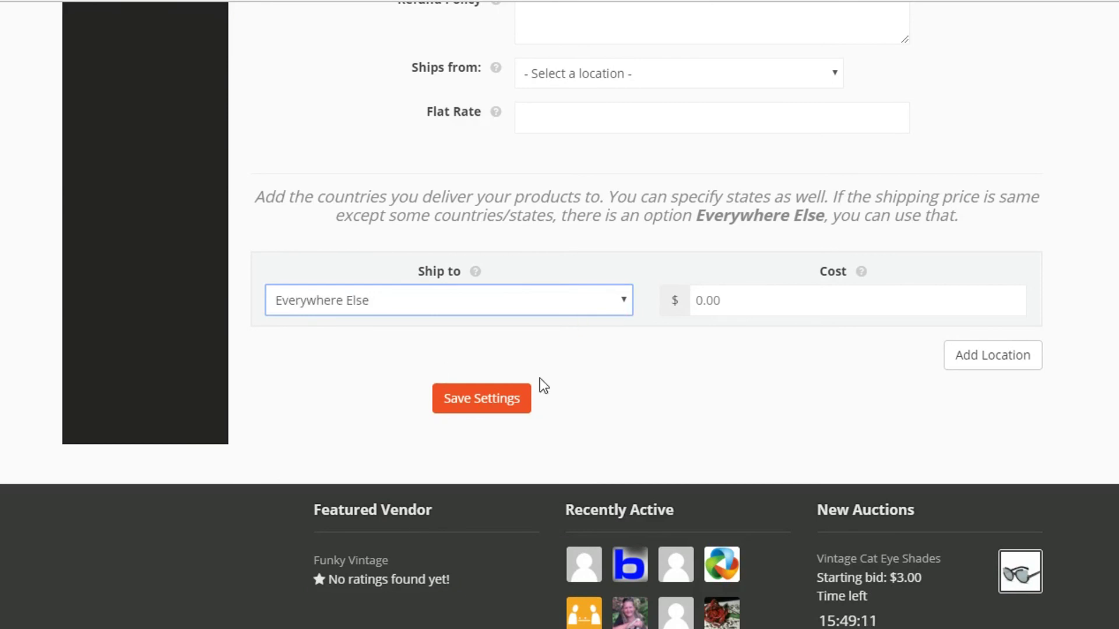
{"action": "left_click", "coordinate": [700, 301]}
{"action": "type", "text": "5"}
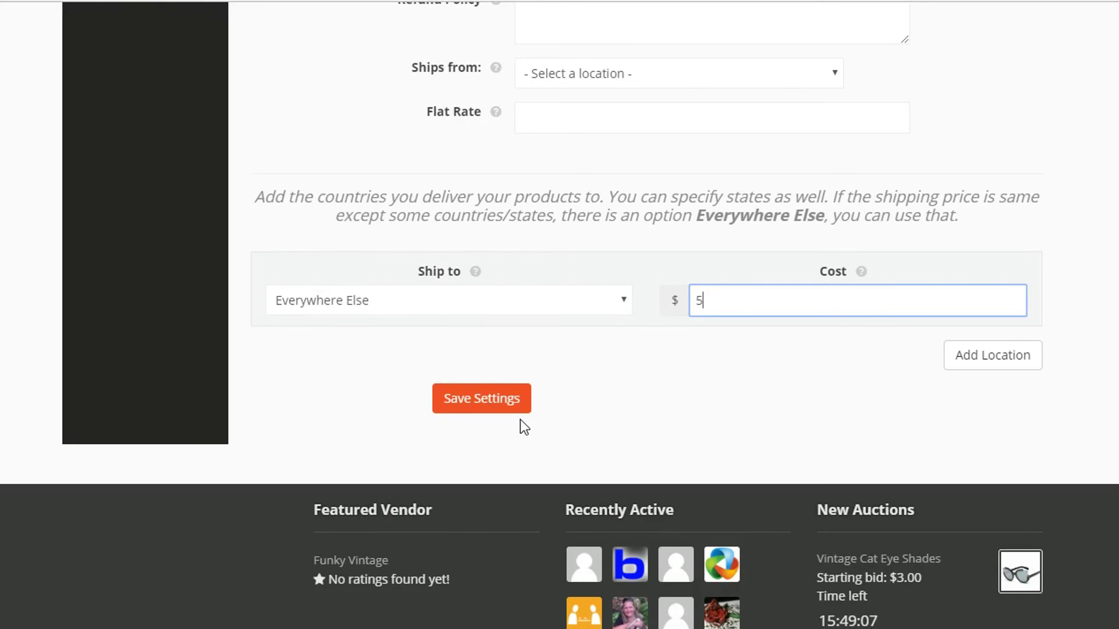
{"action": "left_click", "coordinate": [478, 411]}
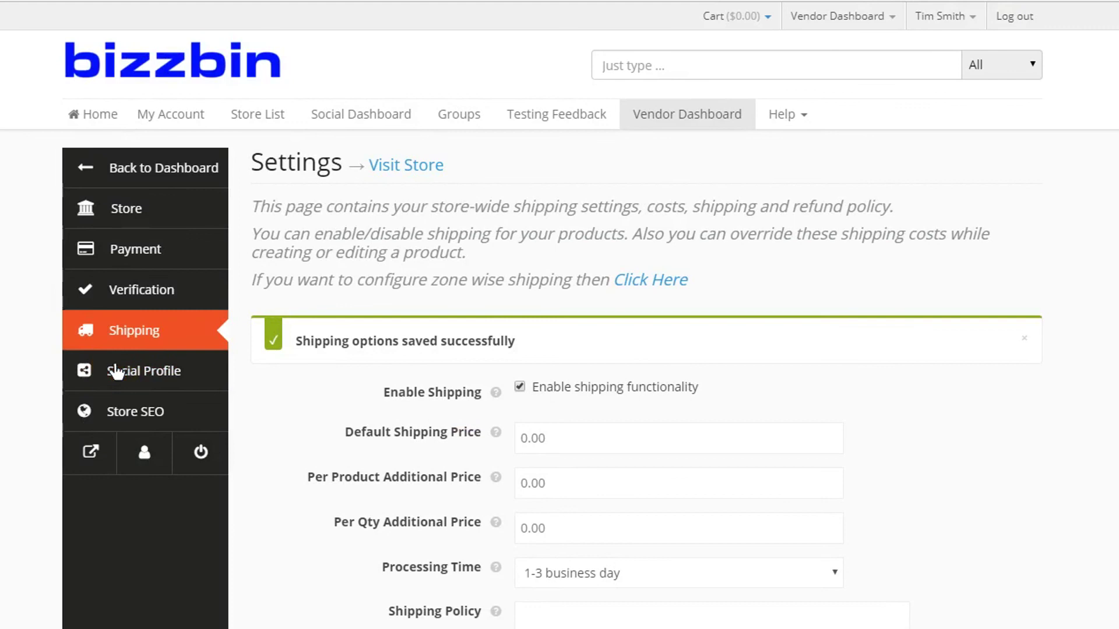
Step: Look over the link fields on the Social Profile page and the fields of the Store SEO form
{"action": "left_click", "coordinate": [116, 371]}
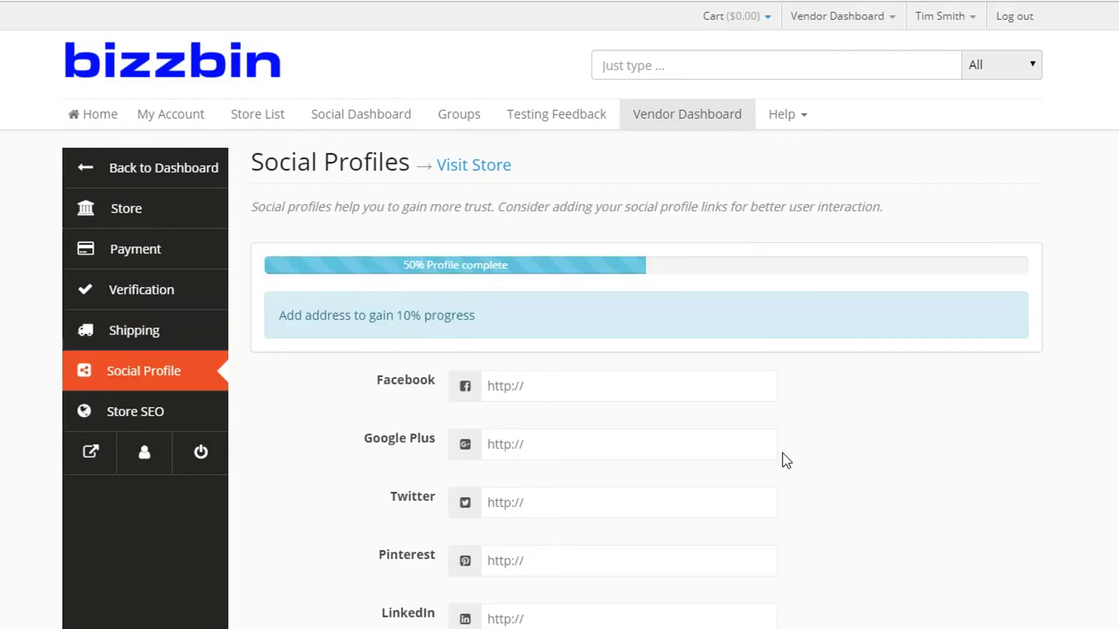
{"action": "scroll", "coordinate": [782, 460], "scroll_direction": "down", "scroll_amount": 3}
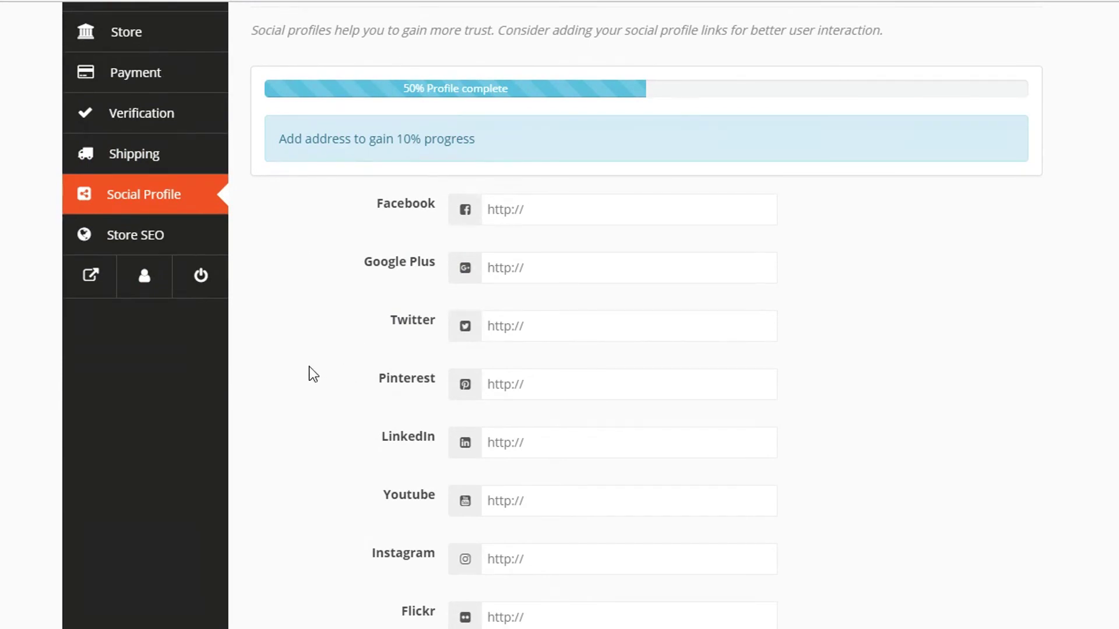
{"action": "left_click", "coordinate": [120, 236]}
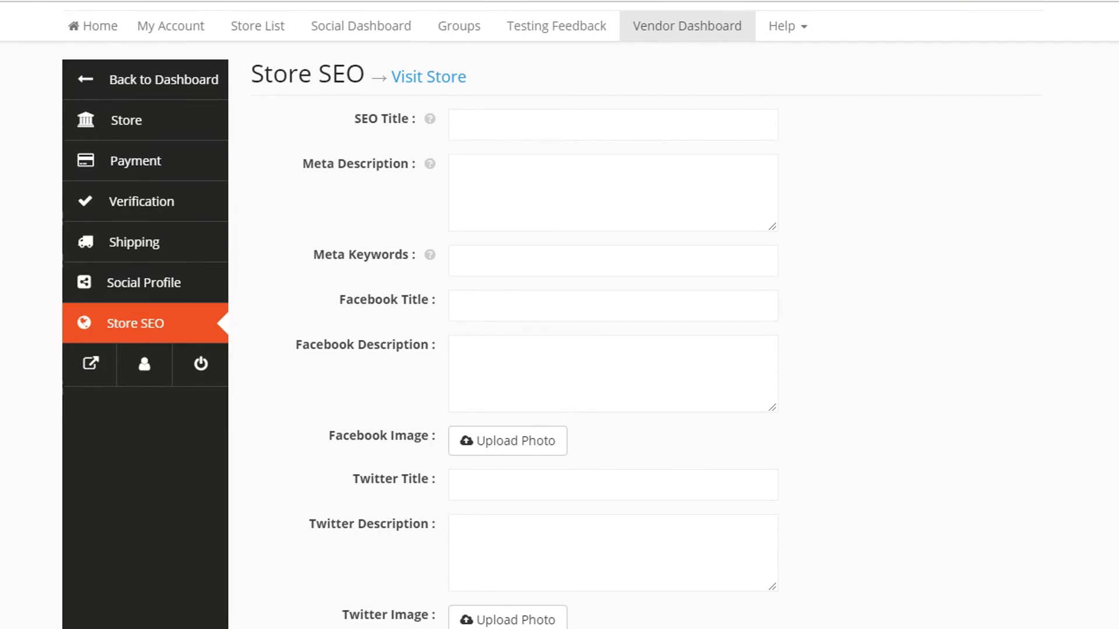
{"action": "left_click", "coordinate": [517, 124]}
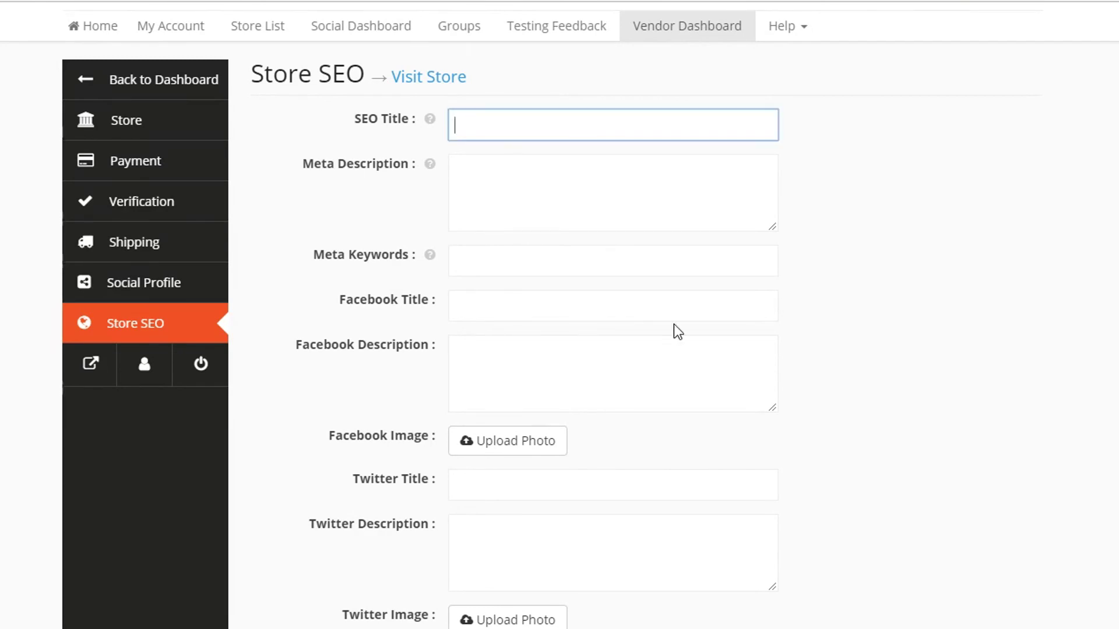
{"action": "scroll", "coordinate": [385, 367], "scroll_direction": "down", "scroll_amount": 3}
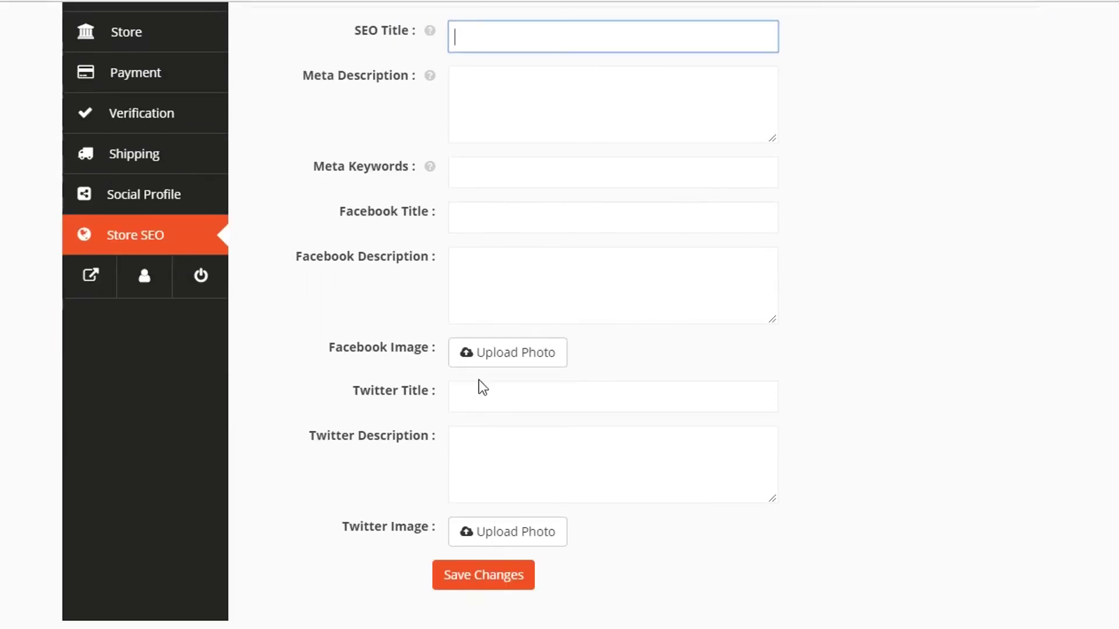
Step: Set the Facebook Title to "Tim's Amazing Store" and the Facebook Description to "Hooray!" in the Store SEO form
{"action": "left_click", "coordinate": [498, 224]}
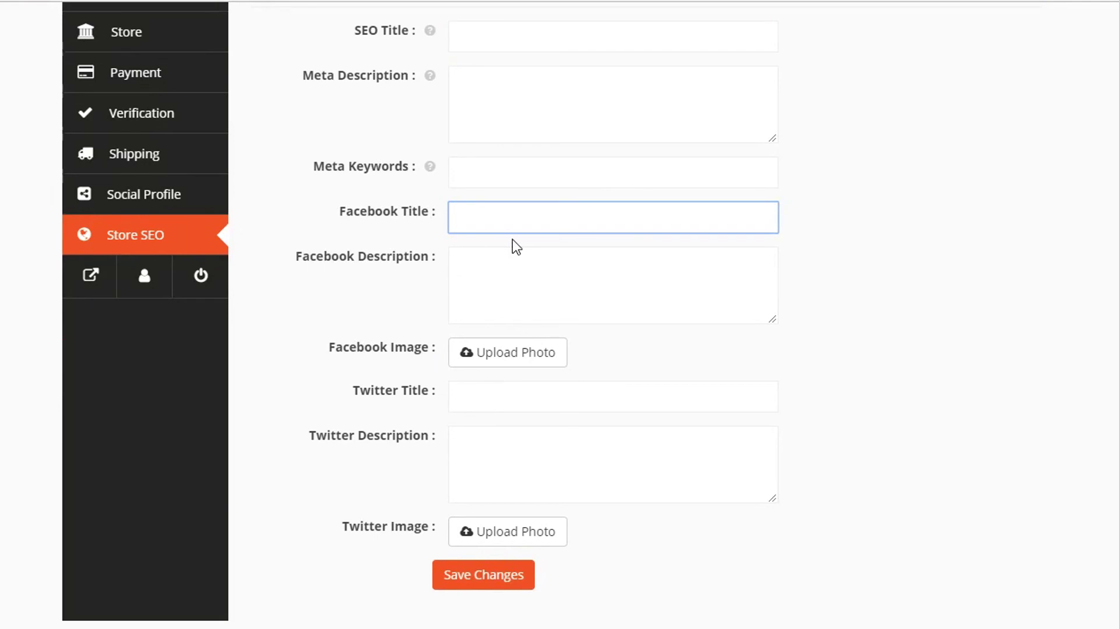
{"action": "type", "text": "Tim"}
{"action": "key", "text": "BackSpace"}
{"action": "type", "text": "m"}
{"action": "type", "text": " s Amazing Store"}
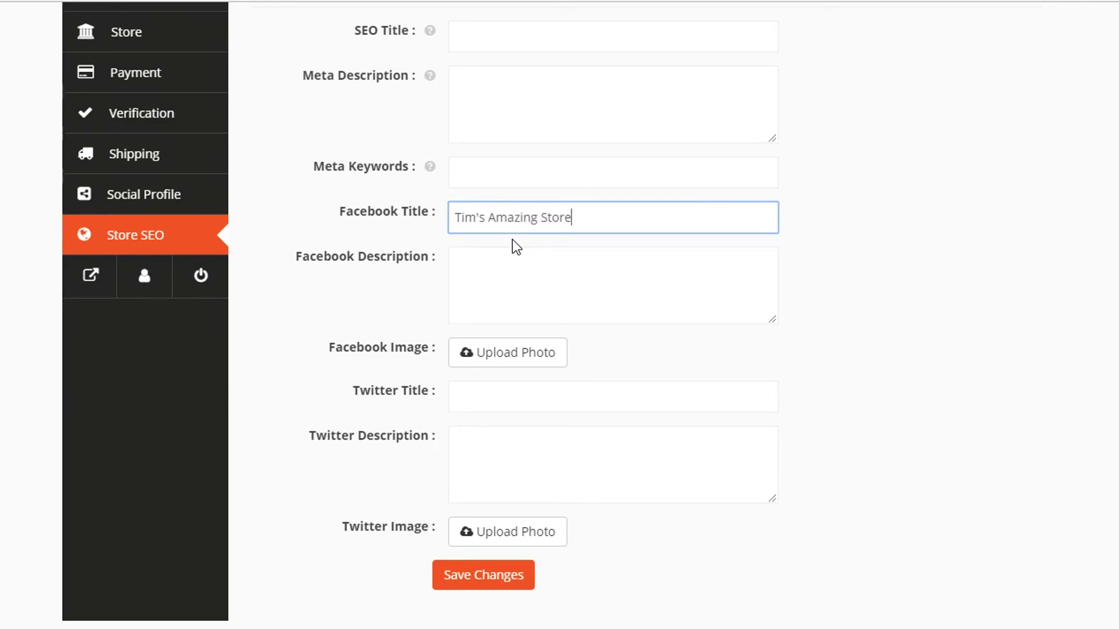
{"action": "key", "text": "Tab"}
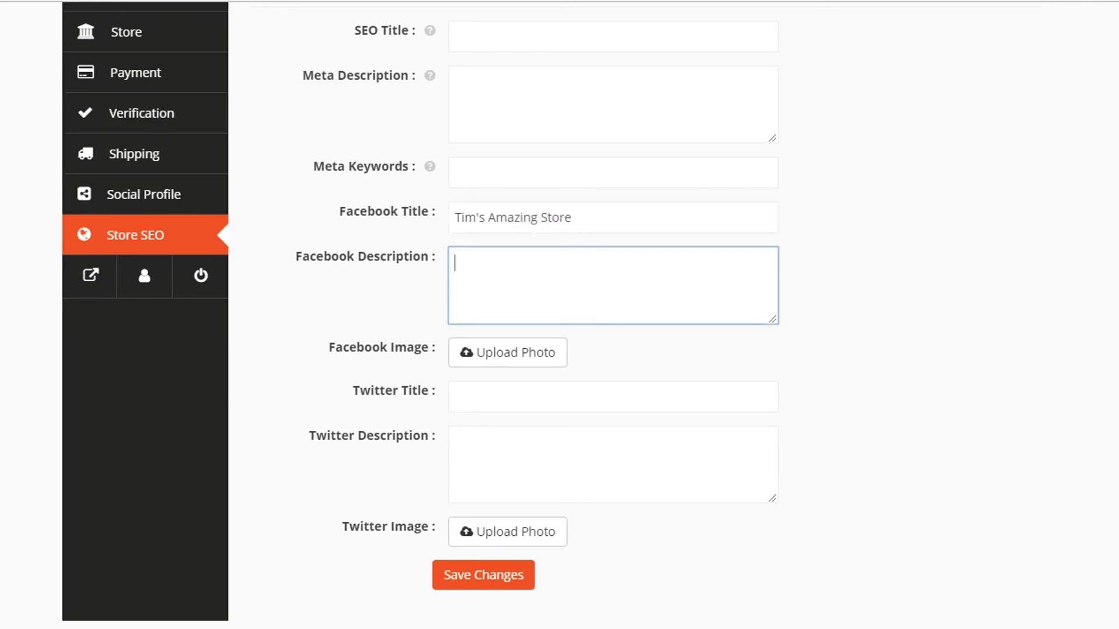
{"action": "type", "text": "Hooray!"}
Step: Set the Facebook Image to the existing Tim's Store logo from the media library
{"action": "left_click", "coordinate": [496, 355]}
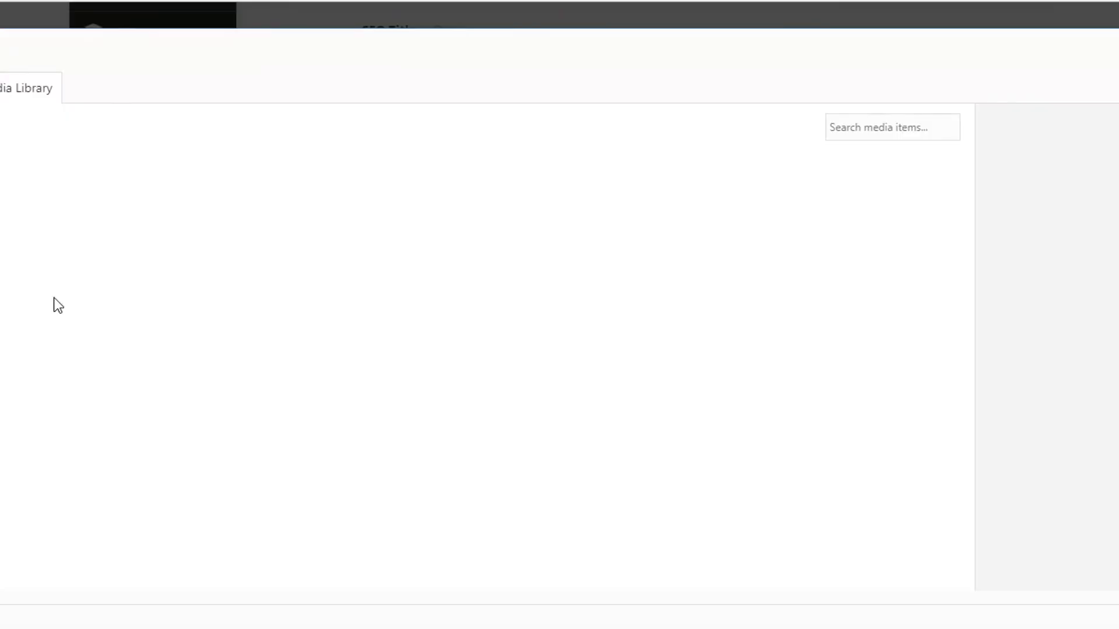
{"action": "left_click", "coordinate": [7, 210]}
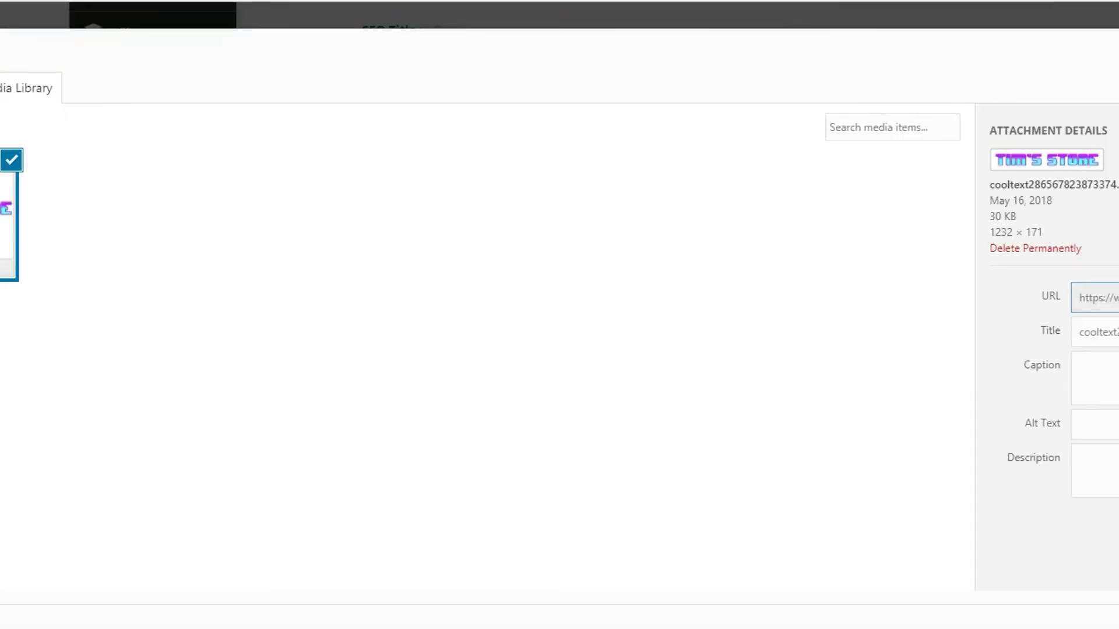
{"action": "left_click", "coordinate": [1117, 626]}
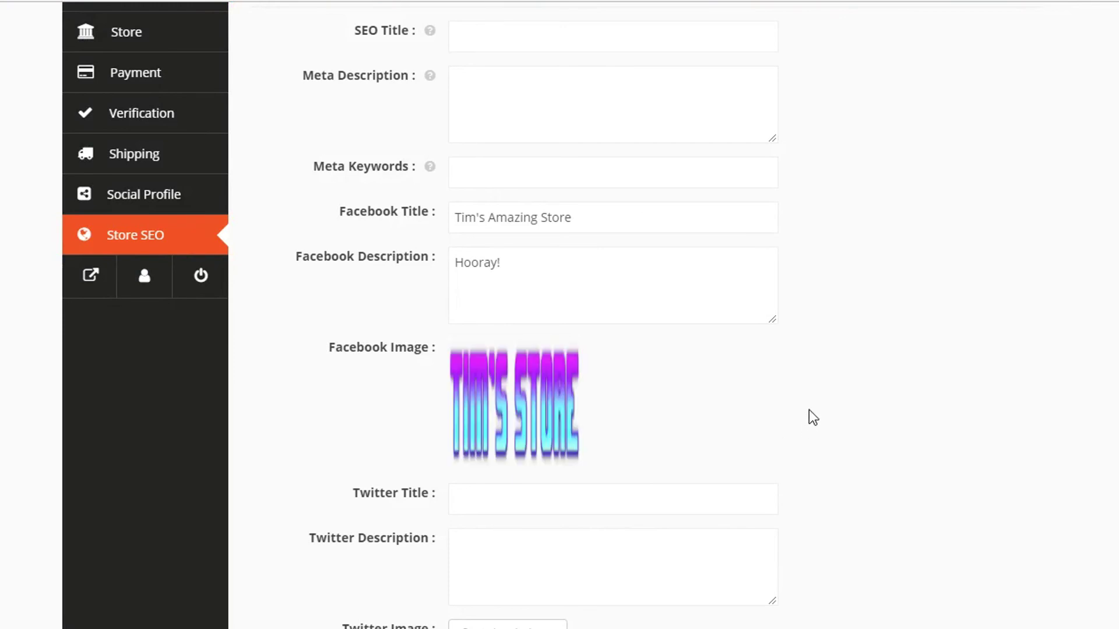
Step: Enter "Tim's Store" as the SEO Title in the Store SEO form
{"action": "scroll", "coordinate": [550, 370], "scroll_direction": "down", "scroll_amount": 3}
{"action": "scroll", "coordinate": [861, 409], "scroll_direction": "up", "scroll_amount": 5}
{"action": "left_click", "coordinate": [454, 213]}
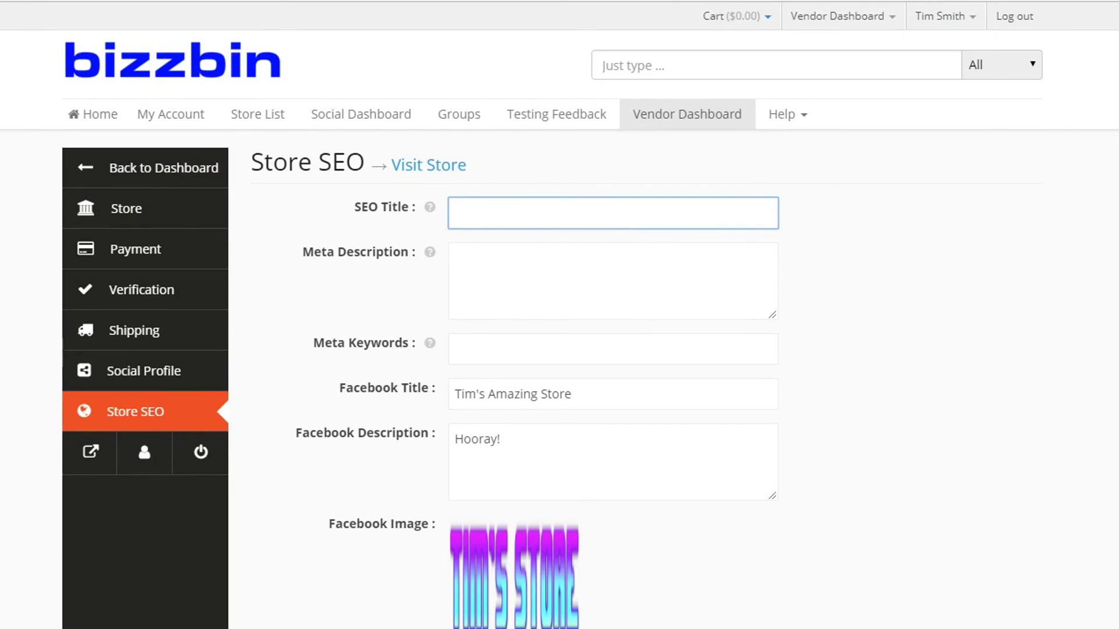
{"action": "type", "text": "Tim's Store"}
{"action": "key", "text": "Tab"}
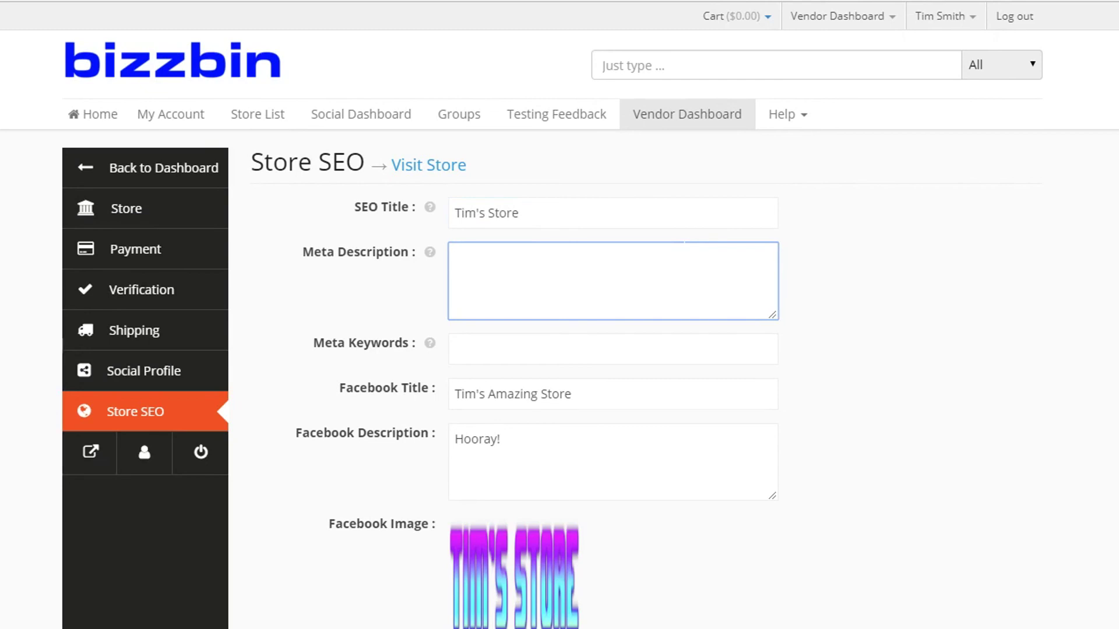
Step: Check the Meta Keywords help note and open the vendor's public store page
{"action": "mouse_move", "coordinate": [432, 351]}
{"action": "scroll", "coordinate": [41, 454], "scroll_direction": "down", "scroll_amount": 3}
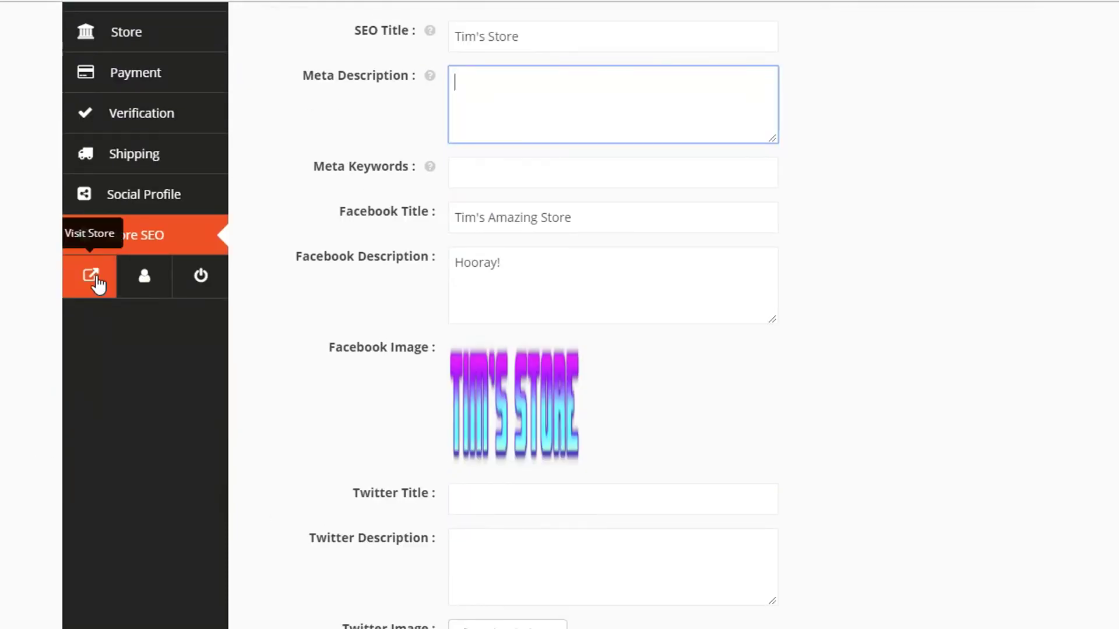
{"action": "left_click", "coordinate": [91, 276]}
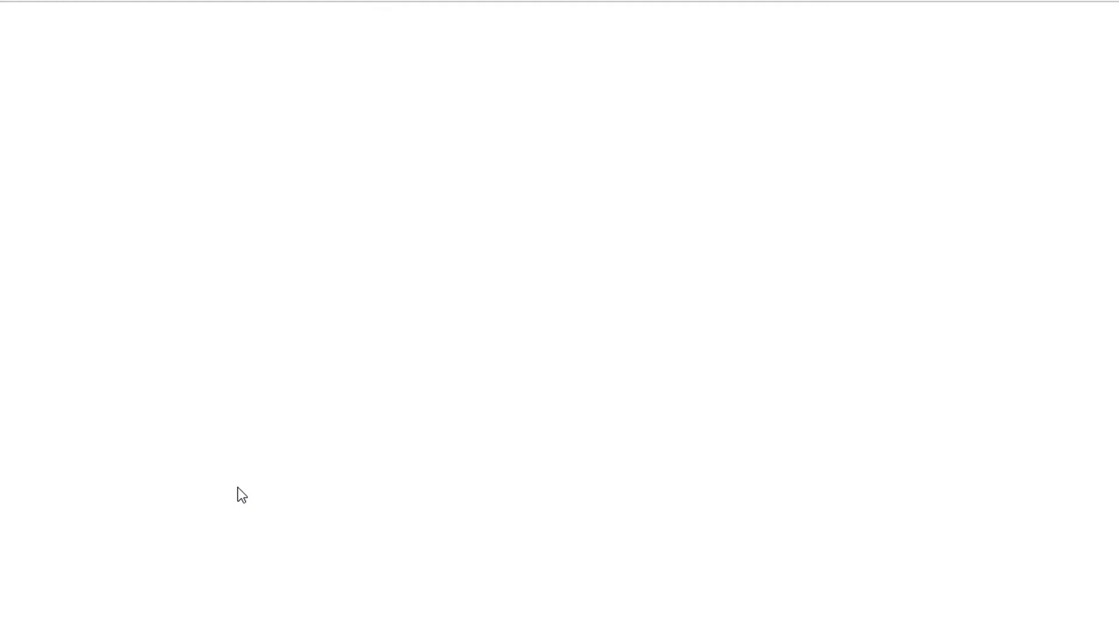